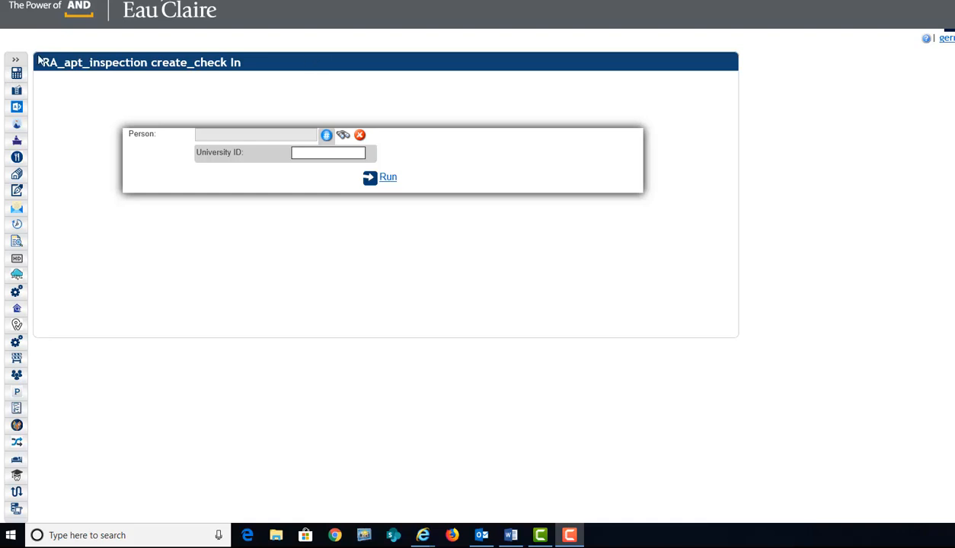
# Open the RCR List-RA inspection list from the RCR + Check In/Out section
pyautogui.click(15, 60)
pyautogui.scroll(-1, 89, 164)
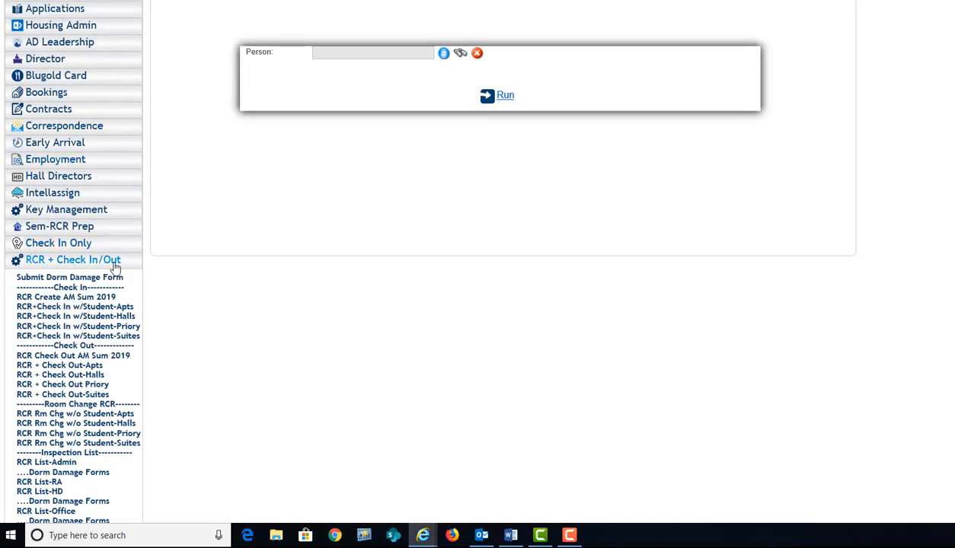
pyautogui.scroll(-1, 114, 263)
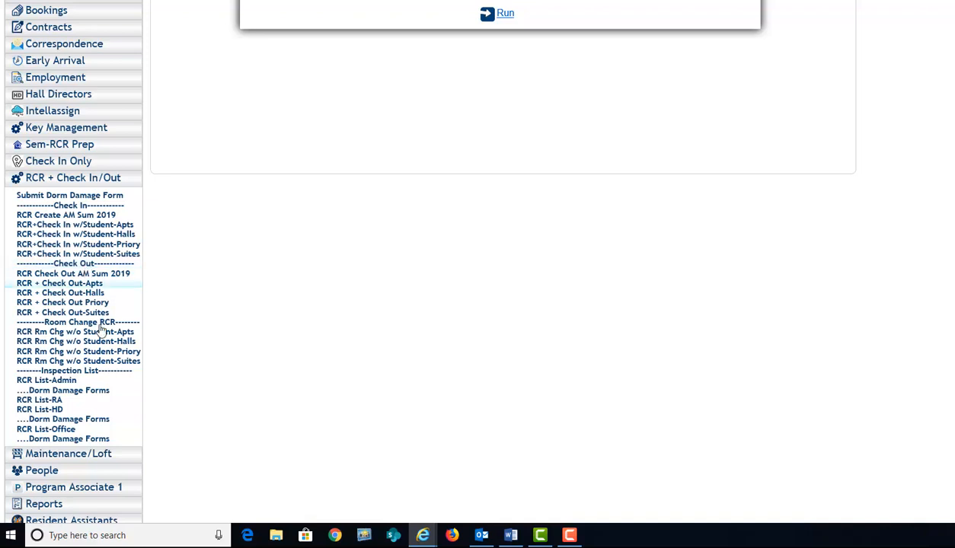
pyautogui.click(55, 403)
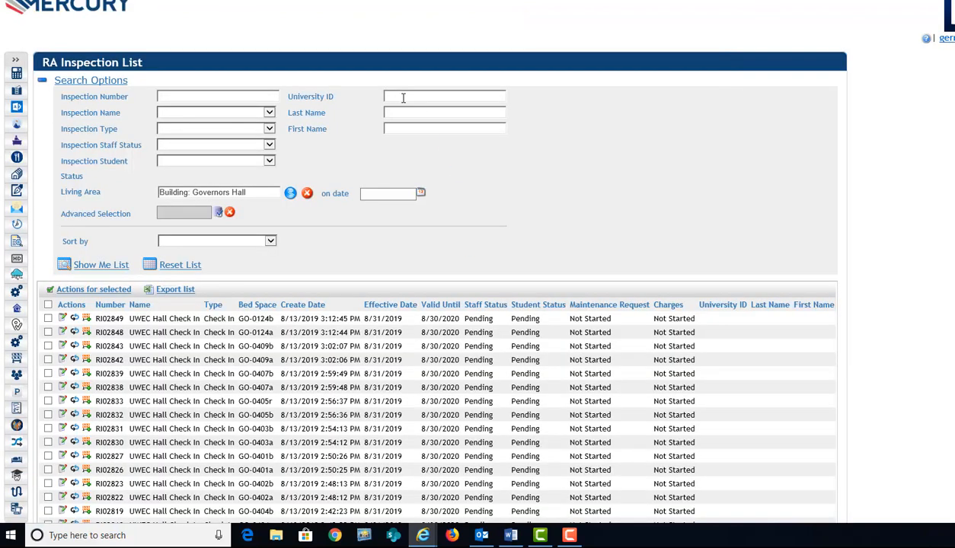
# Try searching the Governors Hall inspection list by University ID, using two different students' ID numbers
pyautogui.click(403, 97)
pyautogui.write('222222')
pyautogui.click(106, 266)
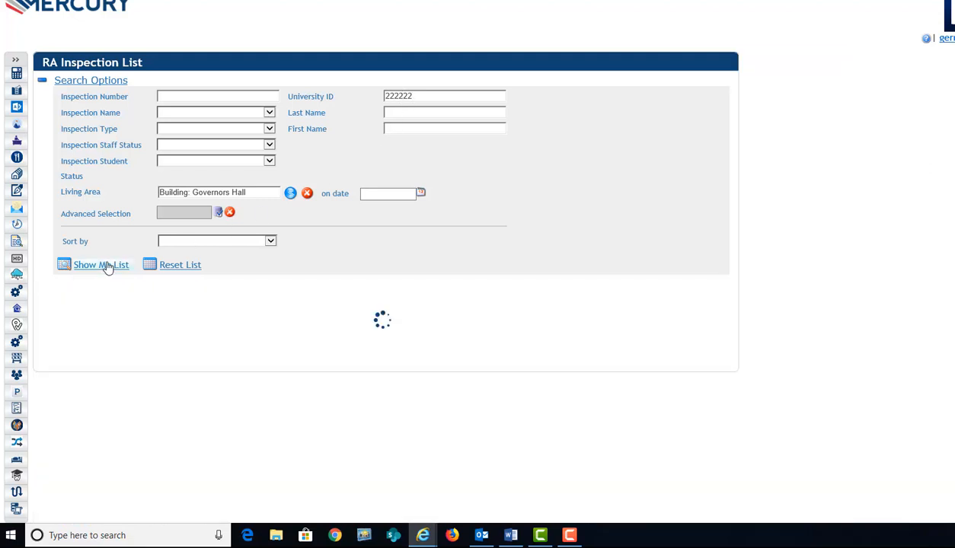
pyautogui.moveTo(426, 96); pyautogui.dragTo(292, 95)
pyautogui.write('3333333')
pyautogui.click(122, 271)
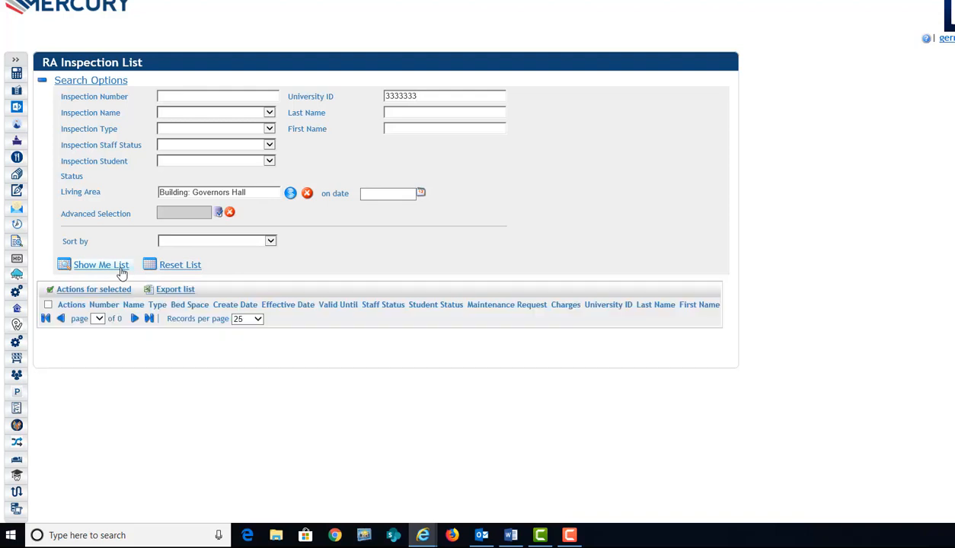
pyautogui.press('Return')
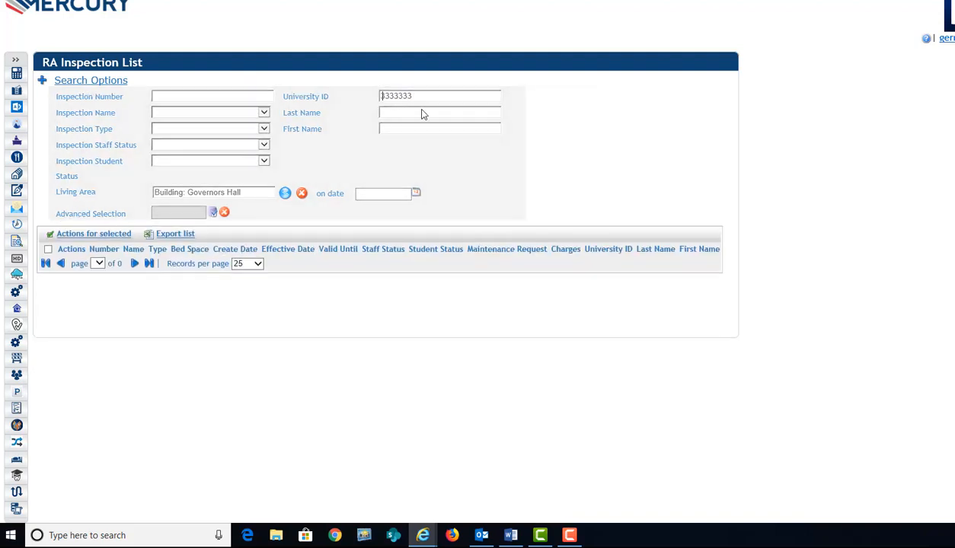
# Clear the University ID filter and reload the Governors Hall inspection list
pyautogui.click(42, 82)
pyautogui.doubleClick(424, 97)
pyautogui.press('BackSpace')
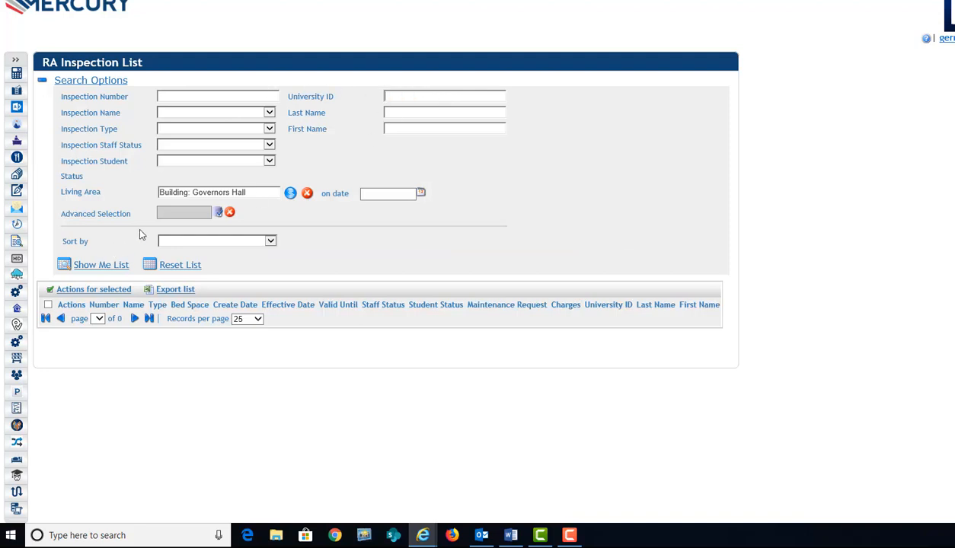
pyautogui.click(101, 265)
# Widen the living area filter to the whole campus and search the inspections by the student's University ID
pyautogui.click(290, 194)
pyautogui.click(190, 215)
pyautogui.click(390, 95)
pyautogui.write('333333')
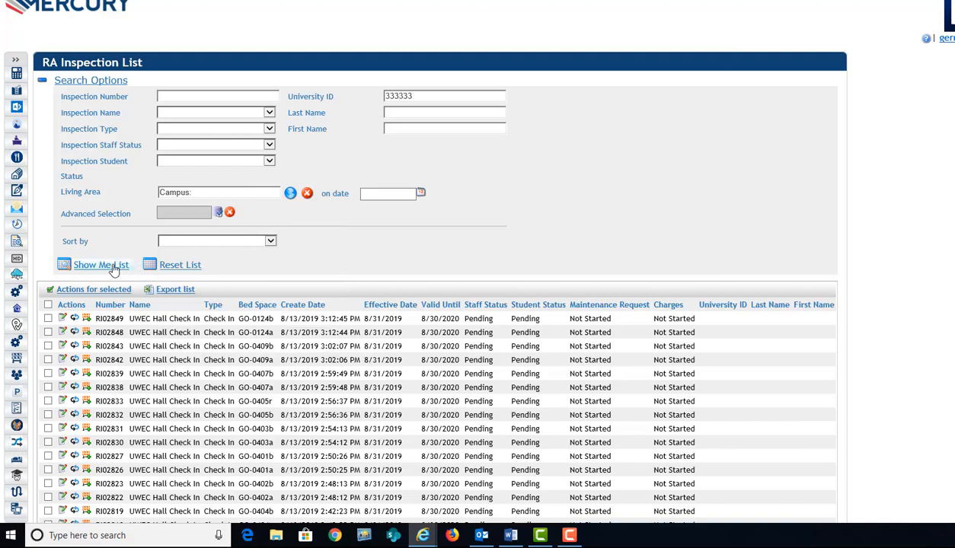
pyautogui.click(112, 269)
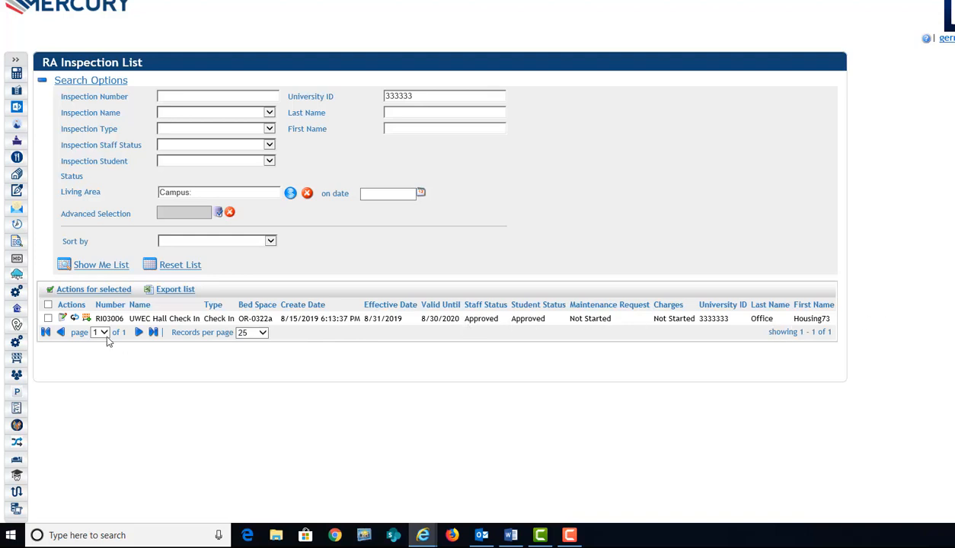
# Open the UWEC Hall Check In inspection for OR-0322a, review its room and bed space condition ratings, and close it
pyautogui.click(62, 318)
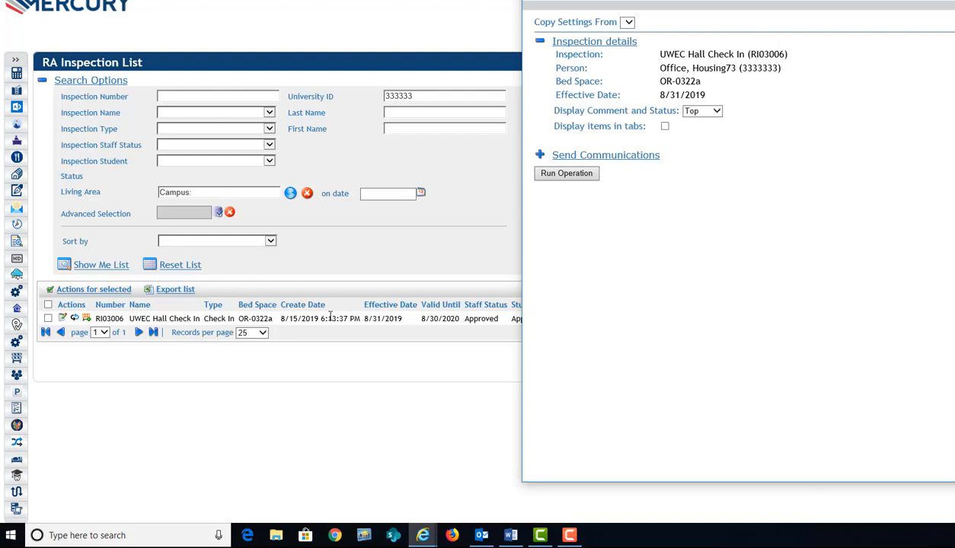
pyautogui.click(560, 174)
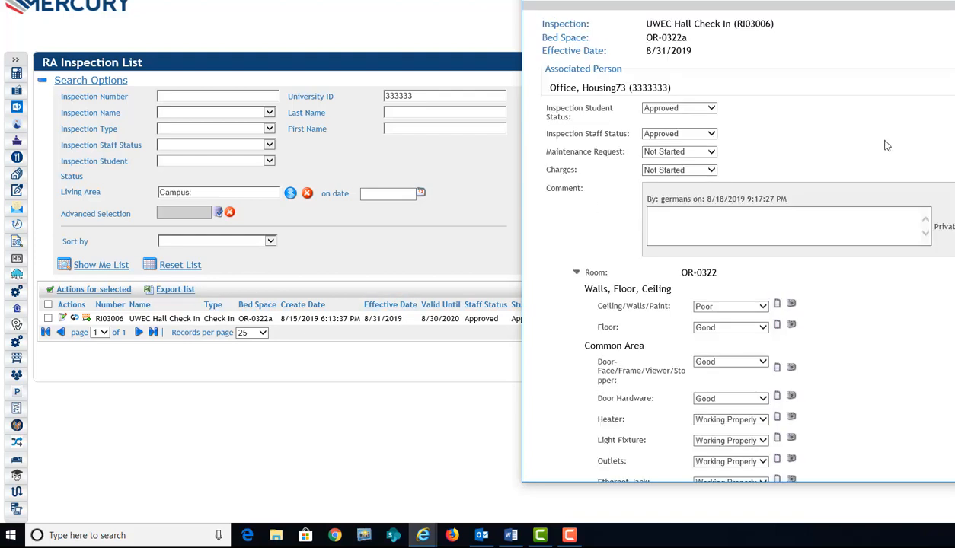
pyautogui.scroll(-1, 778, 214)
pyautogui.scroll(-3, 778, 214)
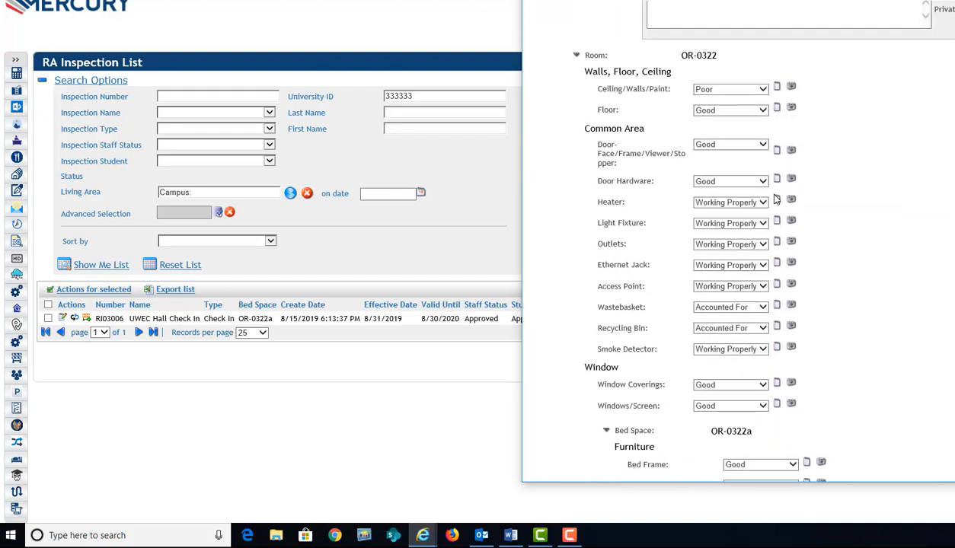
pyautogui.scroll(-6, 774, 199)
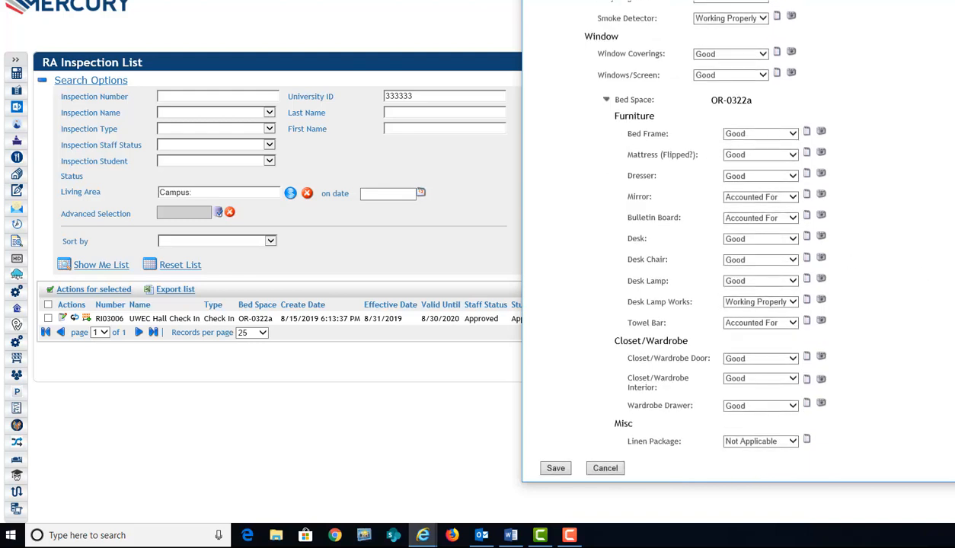
pyautogui.click(951, 5)
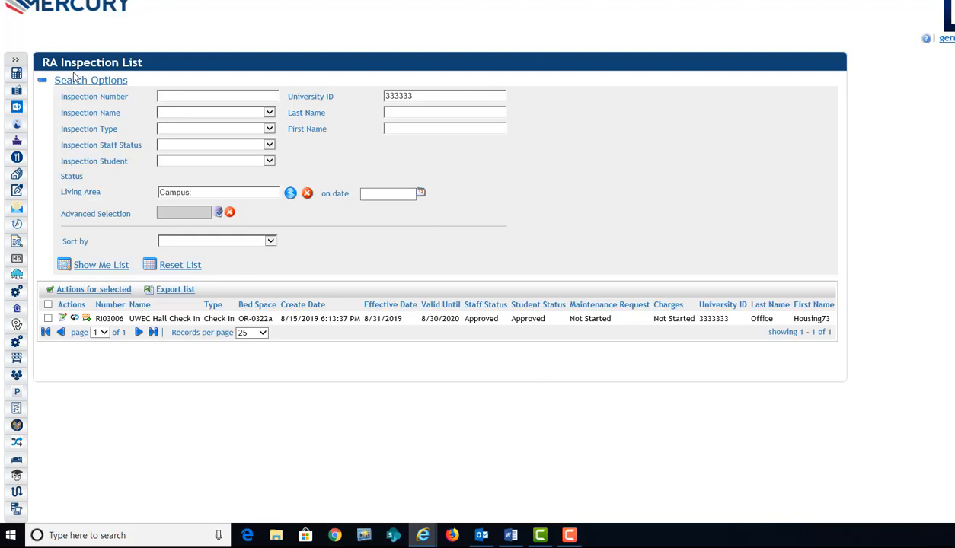
# Run RCR + Check Out-Apts for the student found by University ID and continue with the CH-324a booking
pyautogui.click(15, 67)
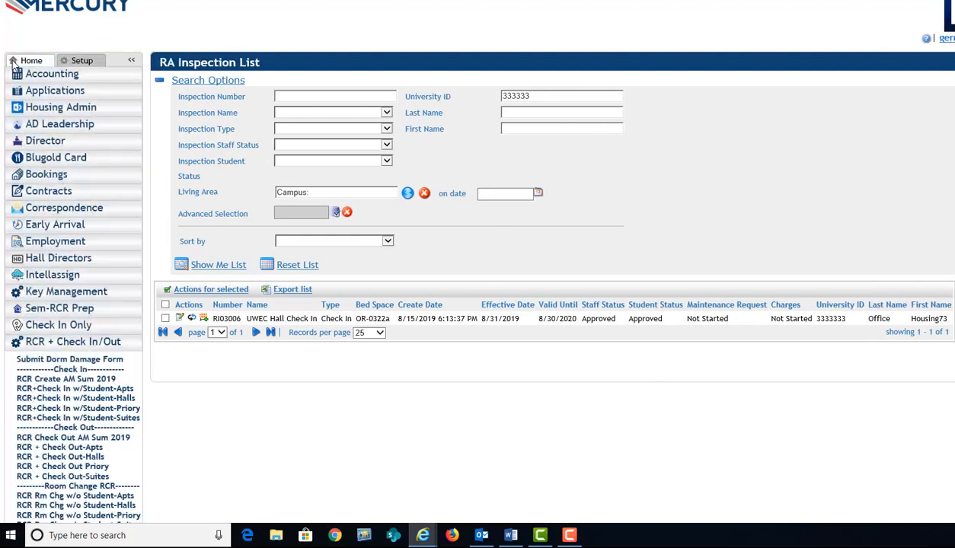
pyautogui.scroll(-2, 90, 281)
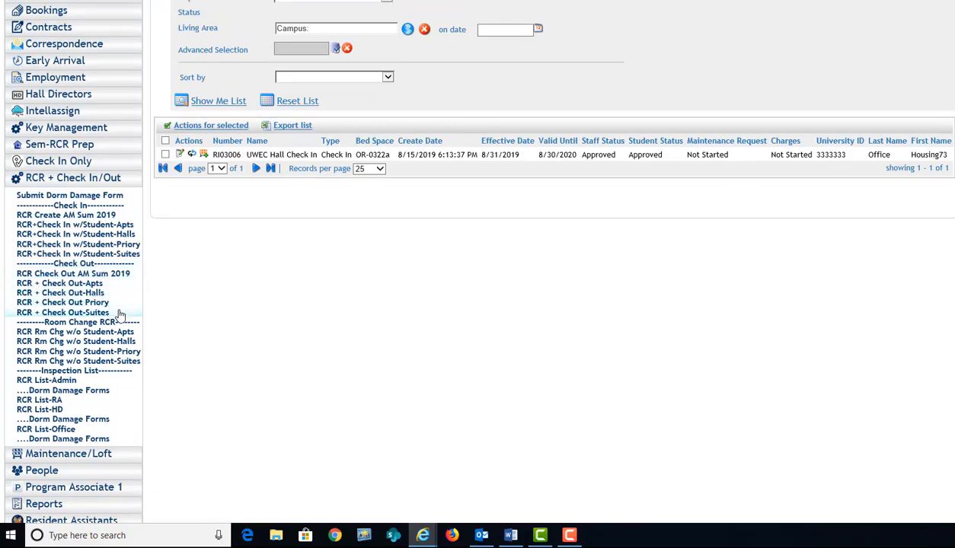
pyautogui.click(65, 284)
pyautogui.write('222222')
pyautogui.click(305, 168)
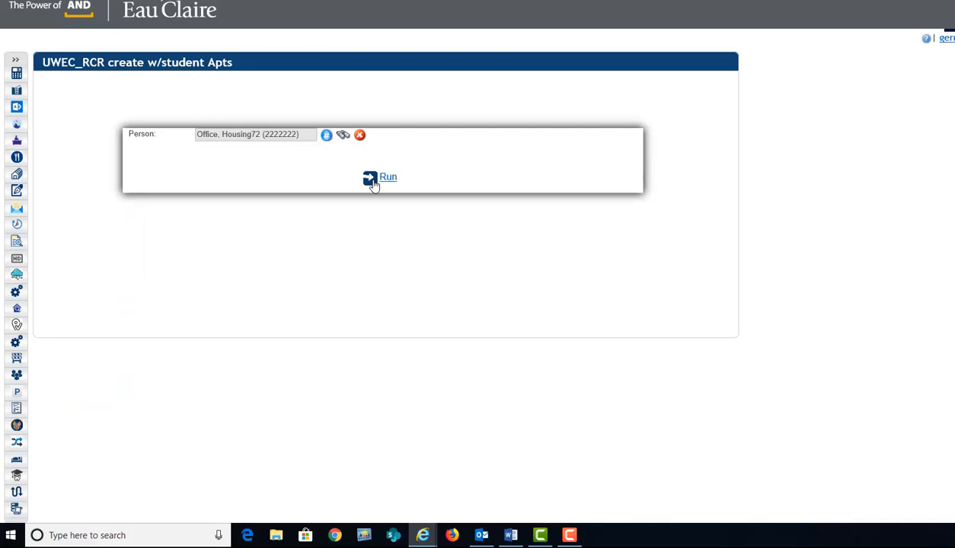
pyautogui.click(373, 180)
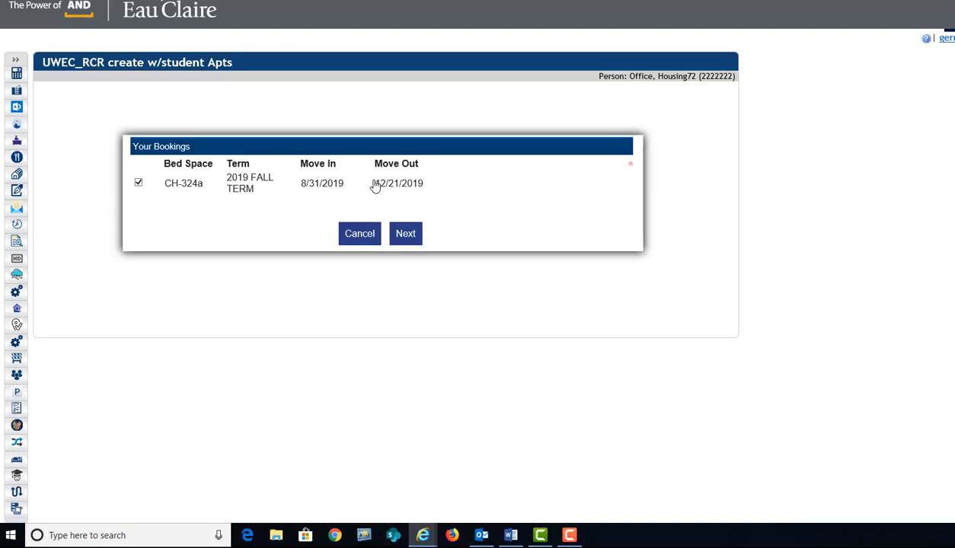
pyautogui.click(406, 234)
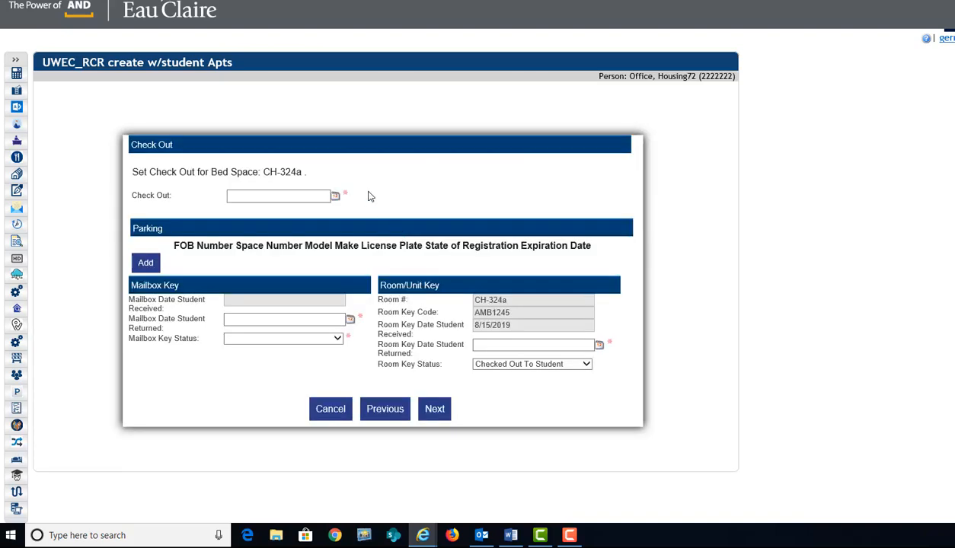
# Set the check-out date and time for bed space CH-324a to 10/1/2019 11:00 am
pyautogui.click(335, 196)
pyautogui.click(365, 215)
pyautogui.click(366, 215)
pyautogui.click(281, 260)
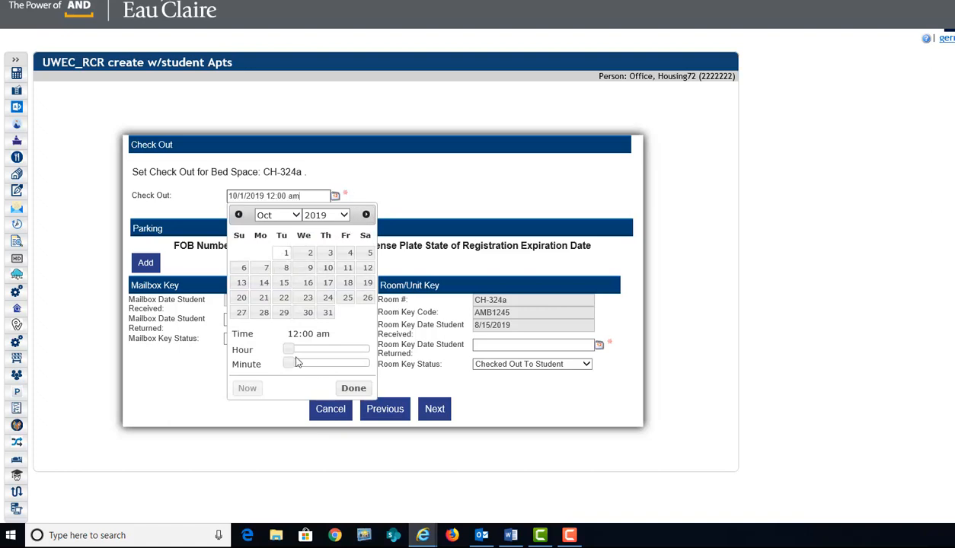
pyautogui.moveTo(288, 350); pyautogui.dragTo(328, 353)
pyautogui.click(354, 388)
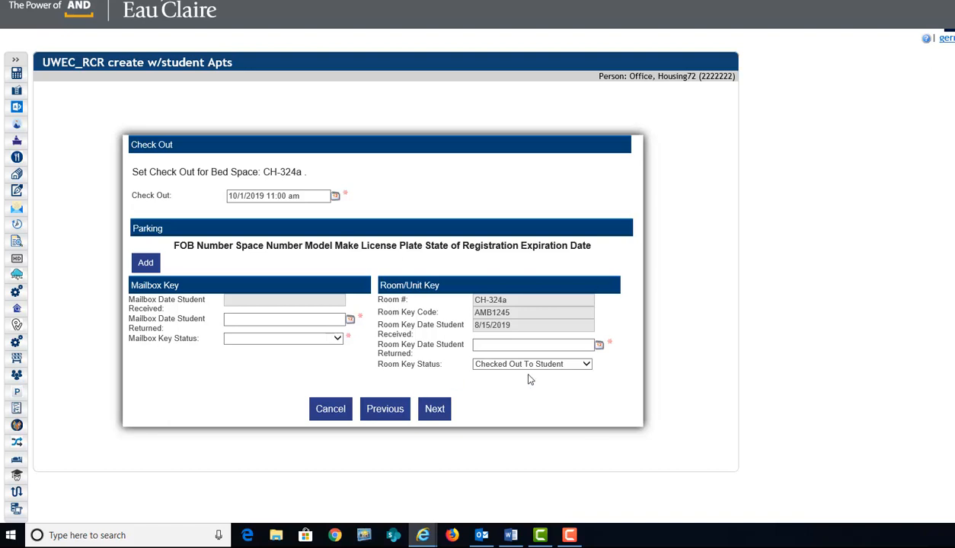
# Set the mailbox key's student return date to 10/1/2019 and its status to Checked Back Into Staff
pyautogui.click(246, 319)
pyautogui.click(349, 320)
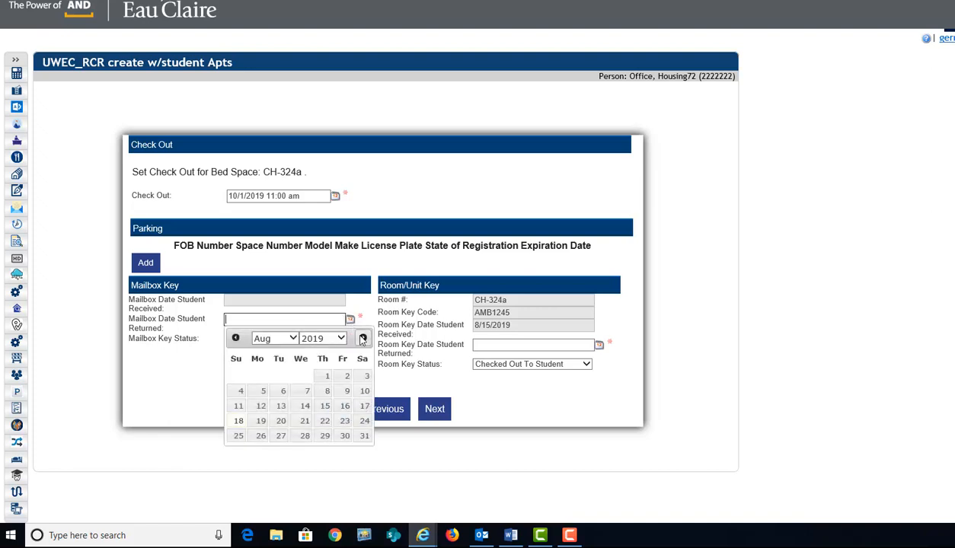
pyautogui.click(363, 339)
pyautogui.click(363, 339)
pyautogui.click(277, 375)
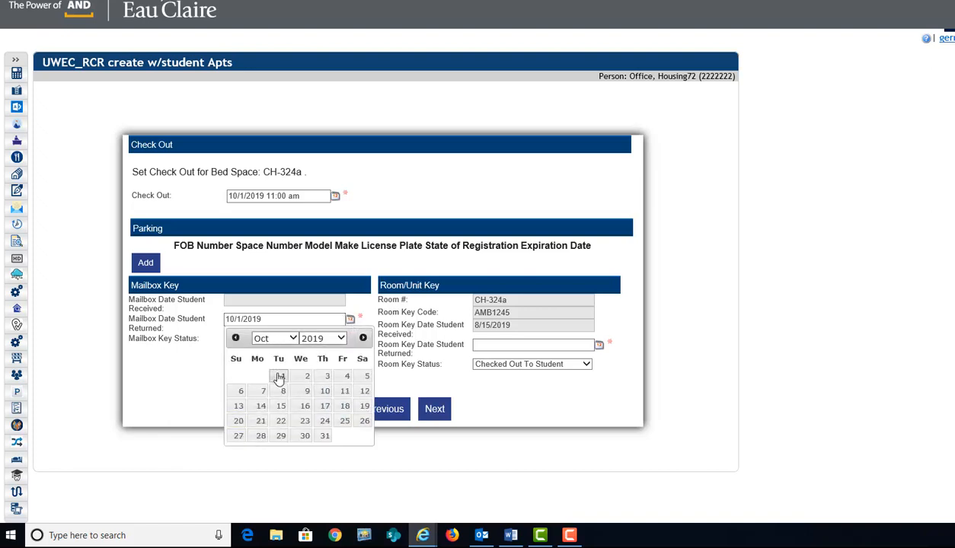
pyautogui.click(249, 345)
pyautogui.click(251, 345)
# Set the room key's student return date to 10/1/2019 and status to Checked Back Into Staff, and continue to the forwarding address
pyautogui.click(599, 345)
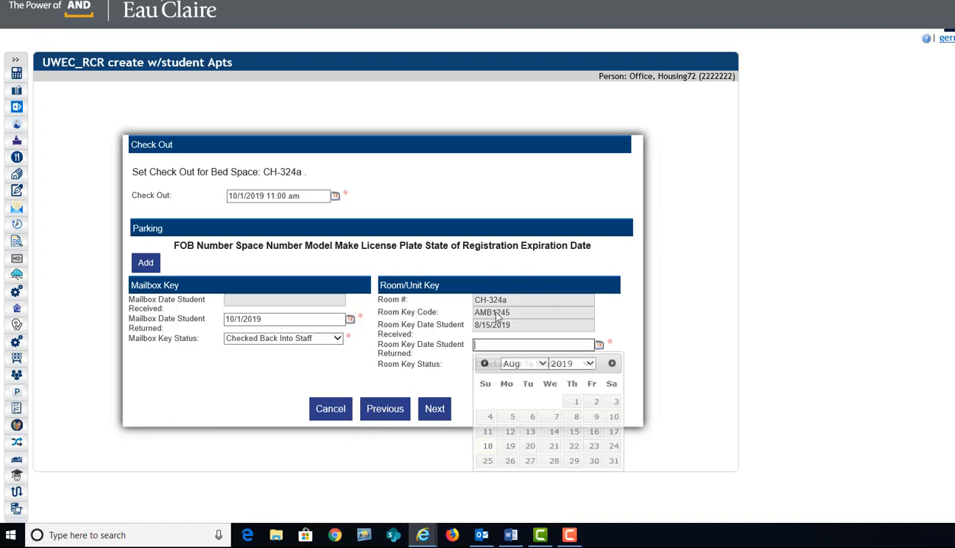
pyautogui.click(610, 366)
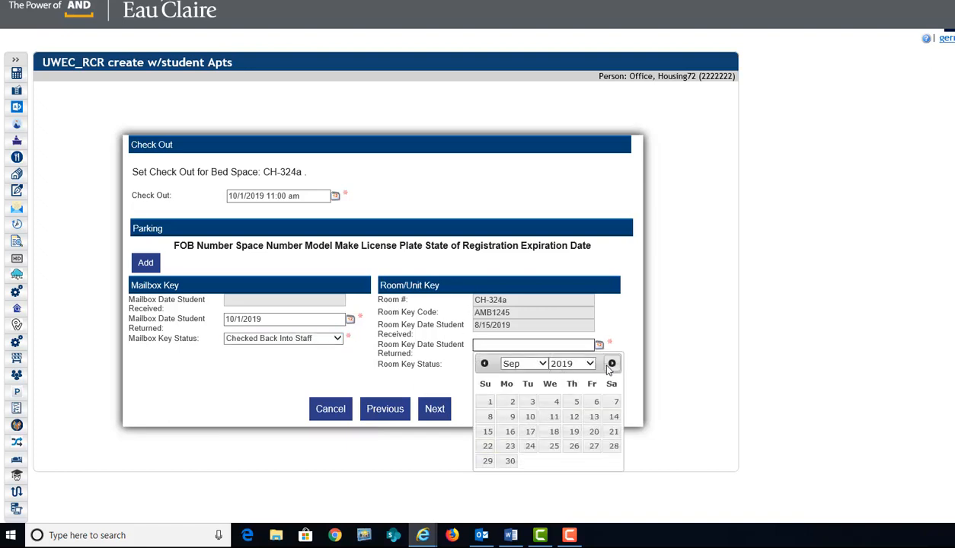
pyautogui.click(611, 364)
pyautogui.click(528, 402)
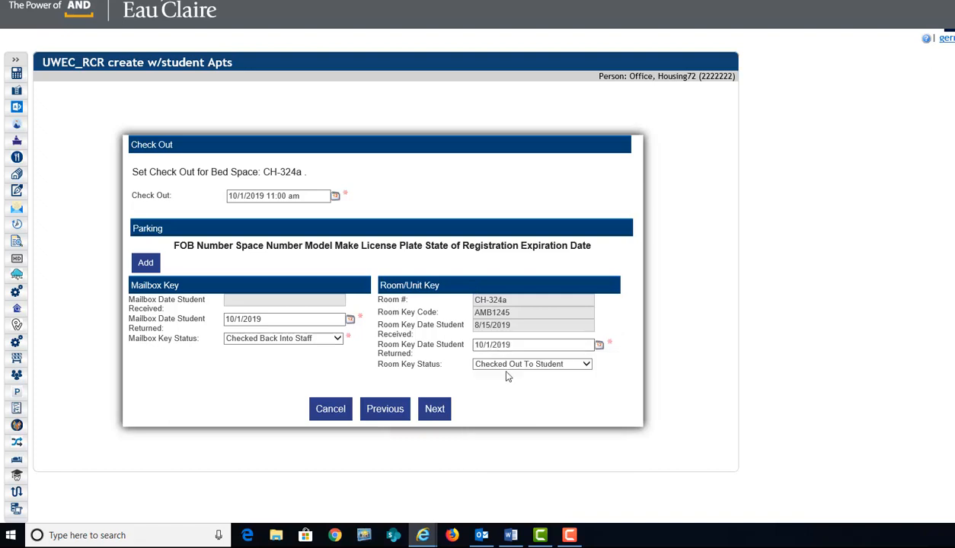
pyautogui.click(500, 364)
pyautogui.click(504, 348)
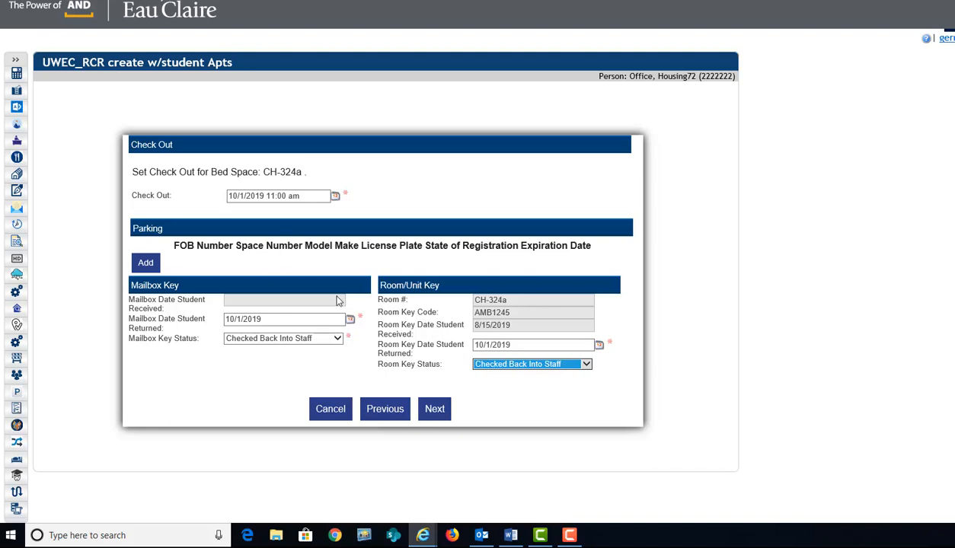
pyautogui.click(434, 409)
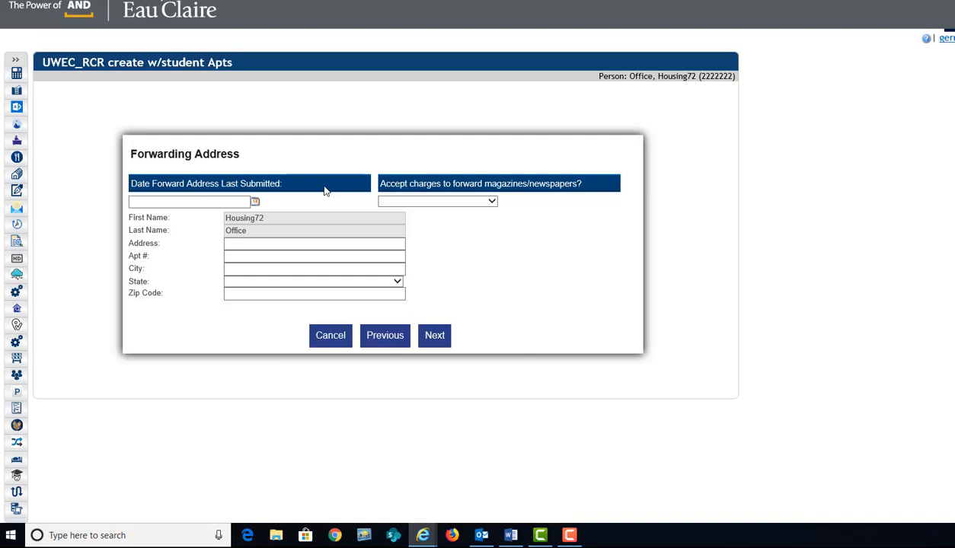
# Set the date the forwarding address was last submitted to 10/1/2019 11:00 am
pyautogui.click(256, 204)
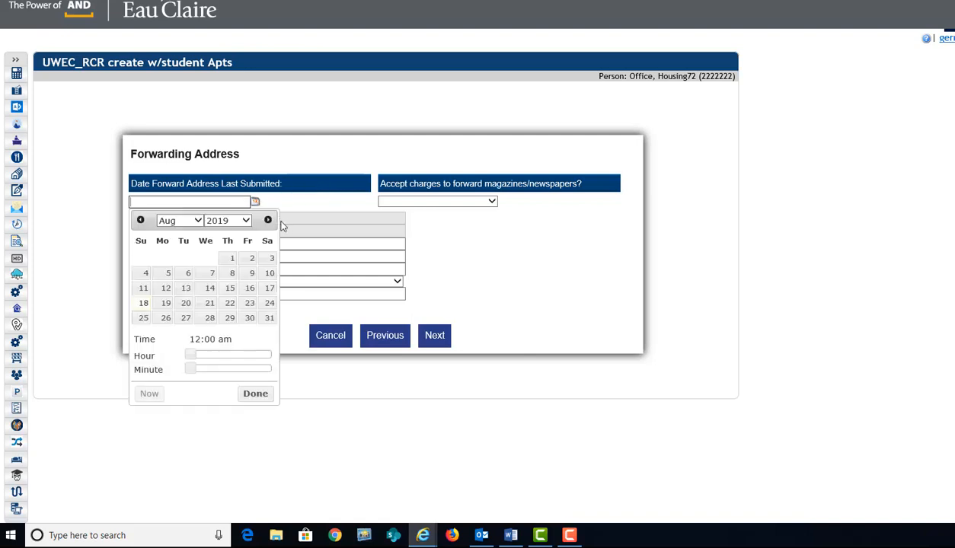
pyautogui.click(267, 219)
pyautogui.click(267, 219)
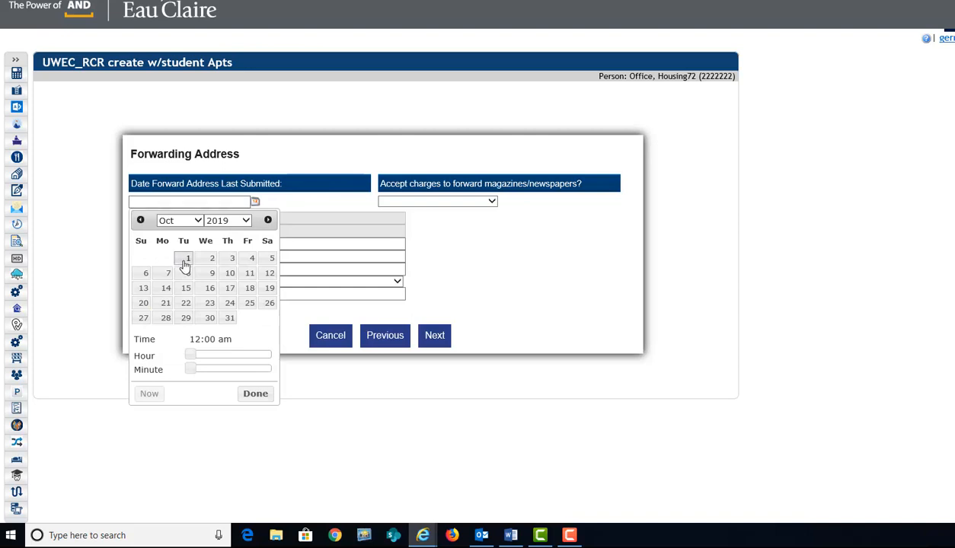
pyautogui.click(183, 260)
pyautogui.moveTo(196, 357); pyautogui.dragTo(236, 351)
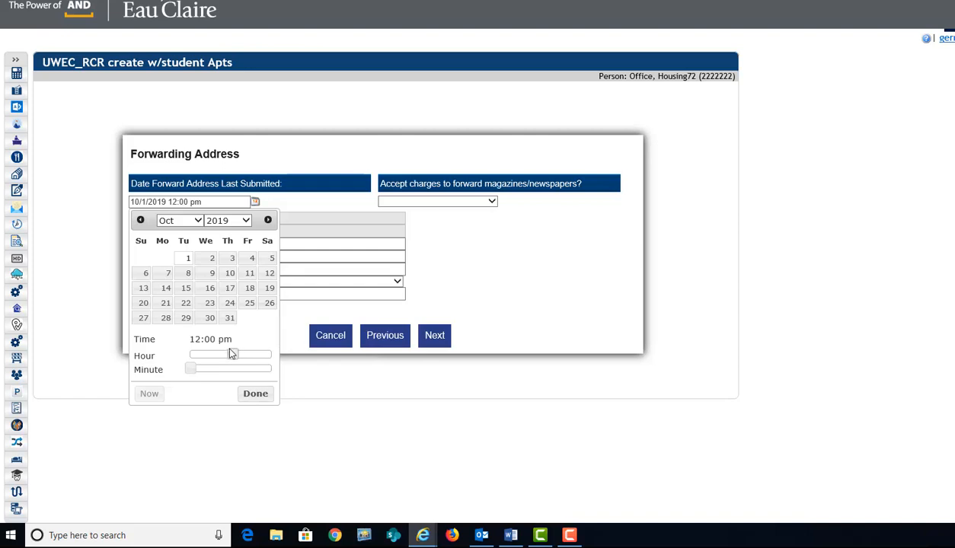
pyautogui.moveTo(226, 357); pyautogui.dragTo(230, 356)
pyautogui.click(258, 395)
# Fill in the student's forwarding street address, city, state and zip code, leaving the apartment number blank
pyautogui.click(249, 245)
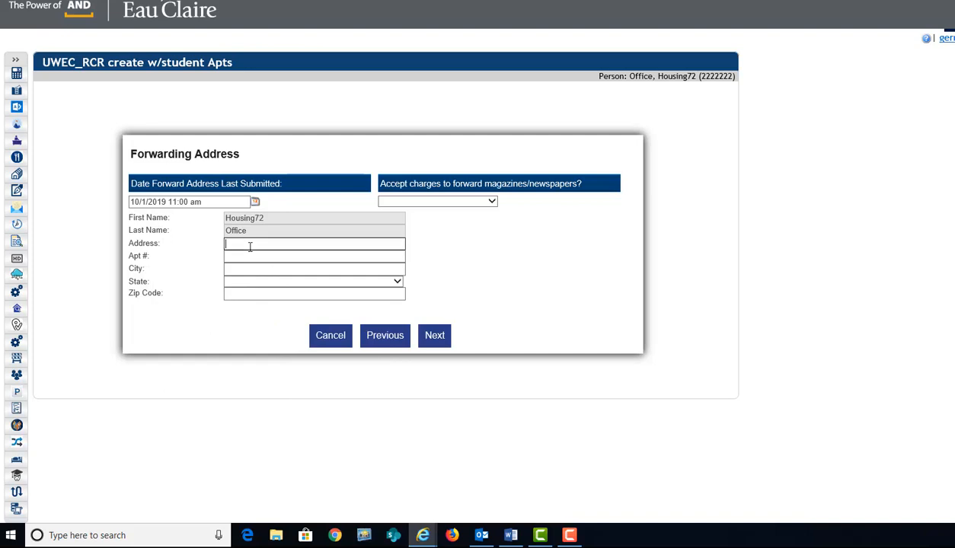
pyautogui.write('122345 1st ST')
pyautogui.press('Tab')
pyautogui.press('Tab')
pyautogui.write('Eau Claire')
pyautogui.press('Tab')
pyautogui.press('w')
pyautogui.press('w')
pyautogui.press('w')
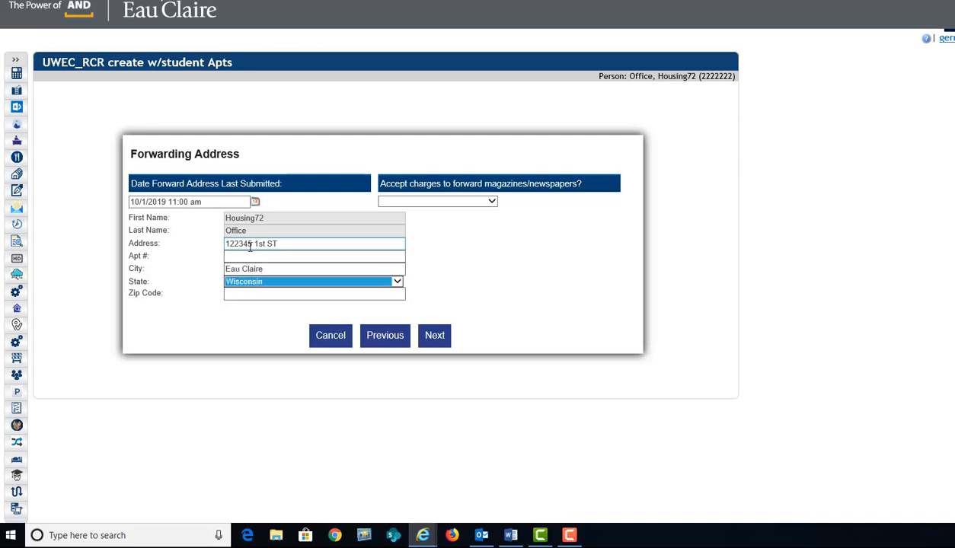
pyautogui.press('Tab')
pyautogui.write('53701')
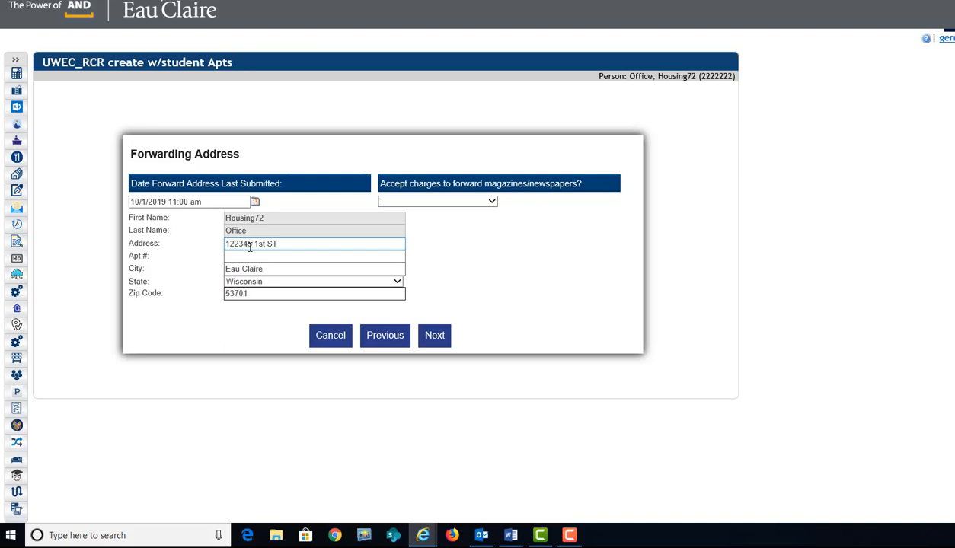
# Set accepting charges to forward magazines/newspapers to Yes and continue to the room condition report
pyautogui.click(461, 202)
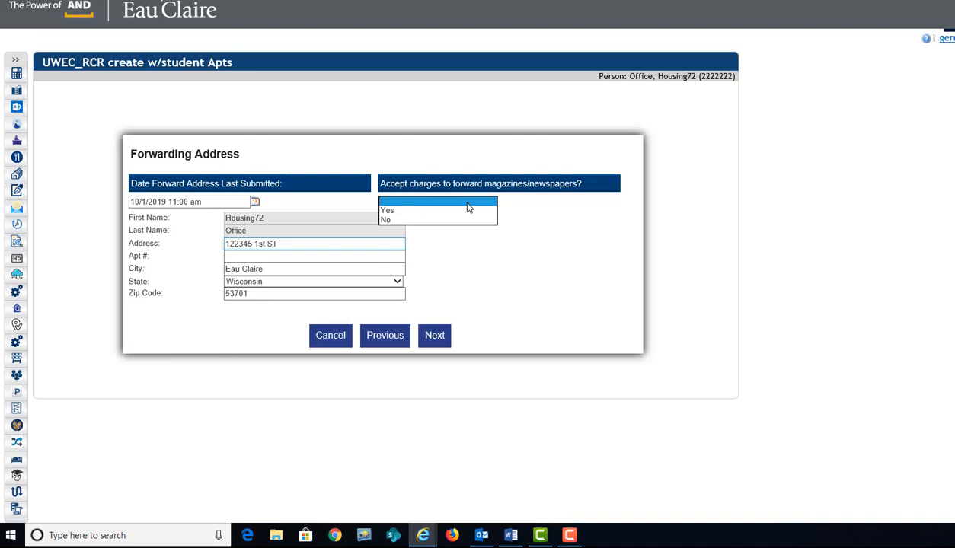
pyautogui.click(388, 210)
pyautogui.click(440, 340)
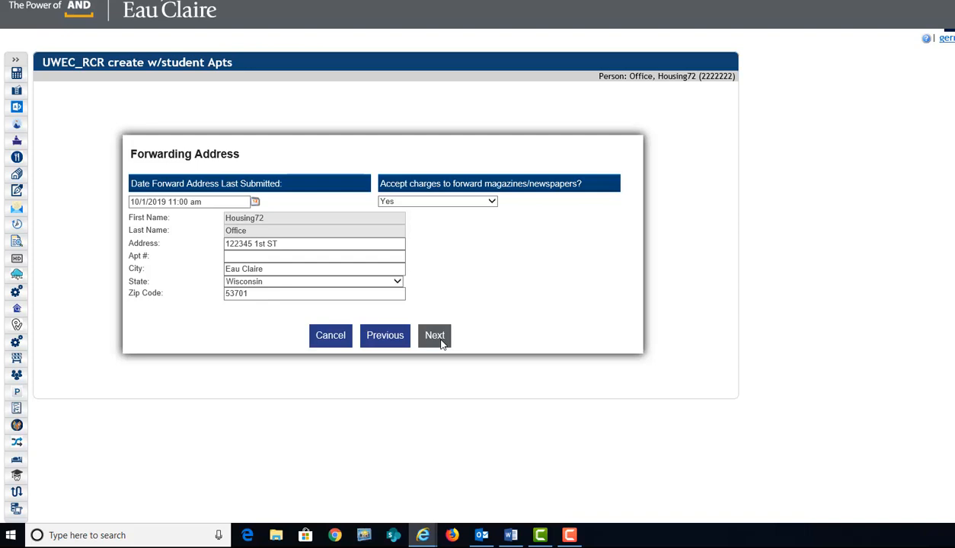
pyautogui.click(440, 342)
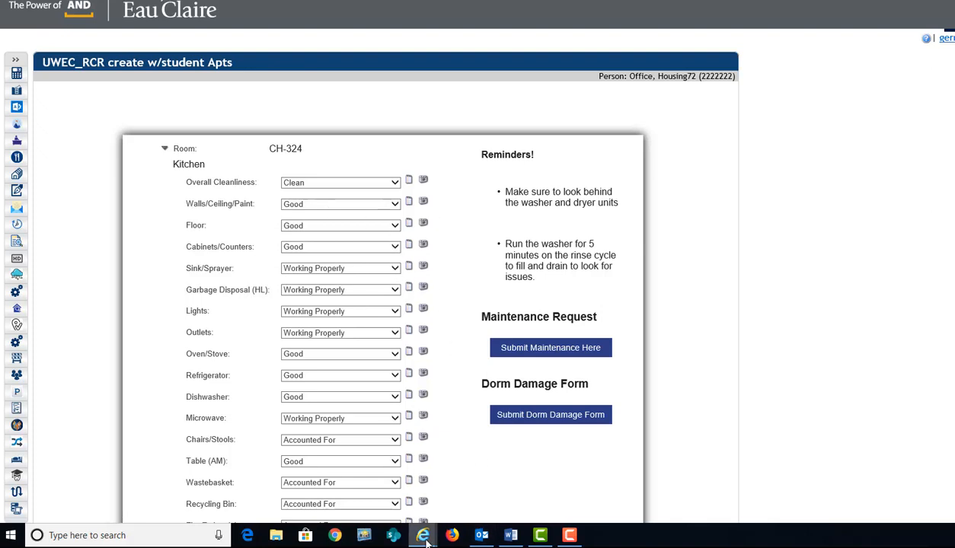
# Bring up the Inspection-Edit window and examine the hall check-in inspection's statuses and condition ratings for room OR-0322 and bed space OR-0322a
pyautogui.moveTo(426, 540)
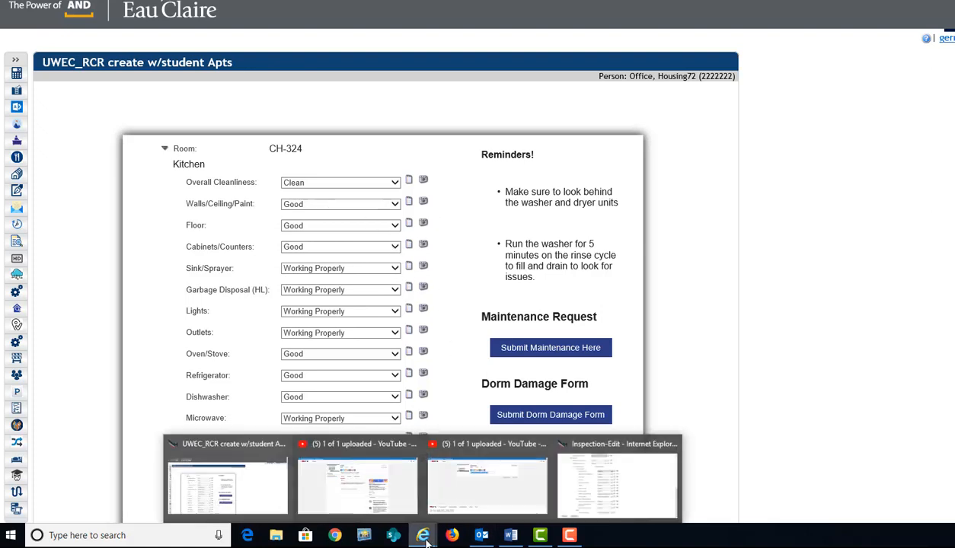
pyautogui.click(288, 498)
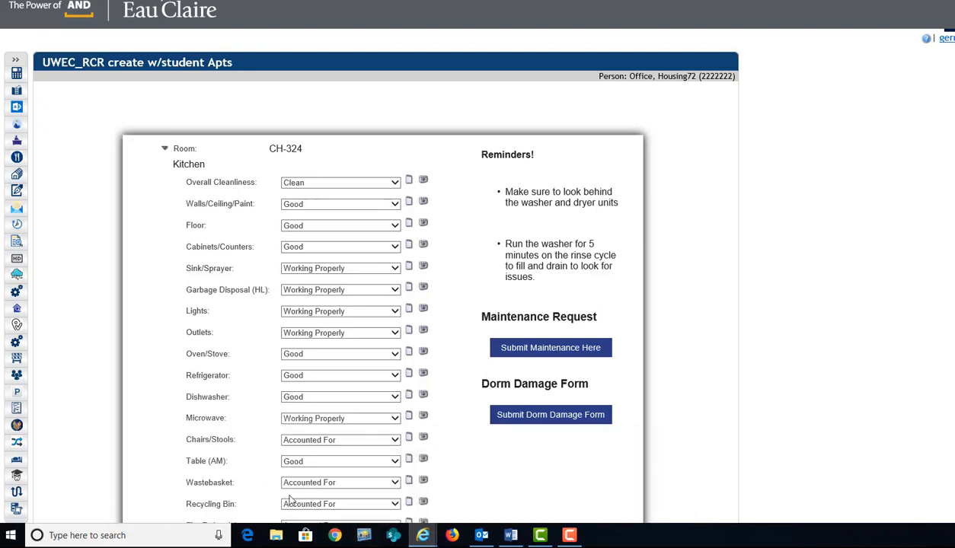
pyautogui.click(481, 536)
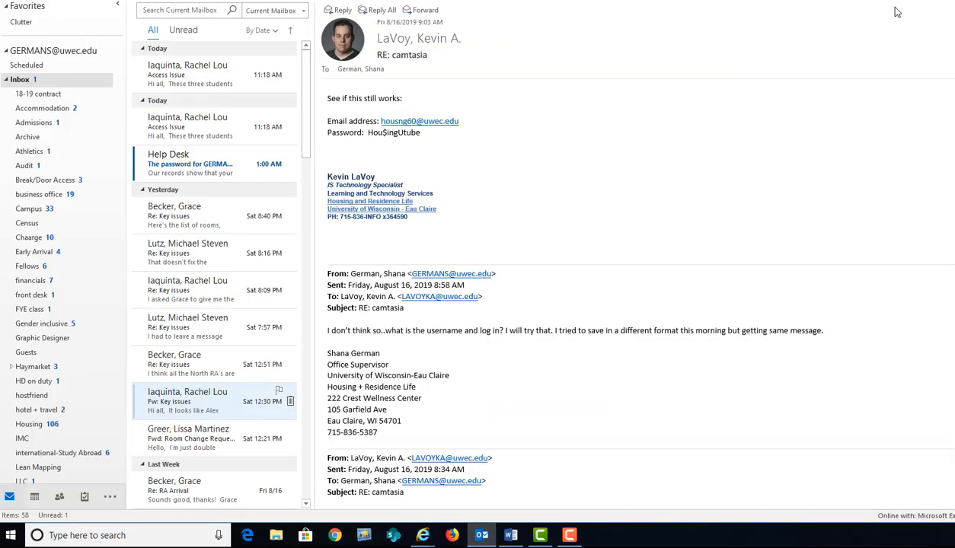
pyautogui.click(484, 533)
pyautogui.click(425, 538)
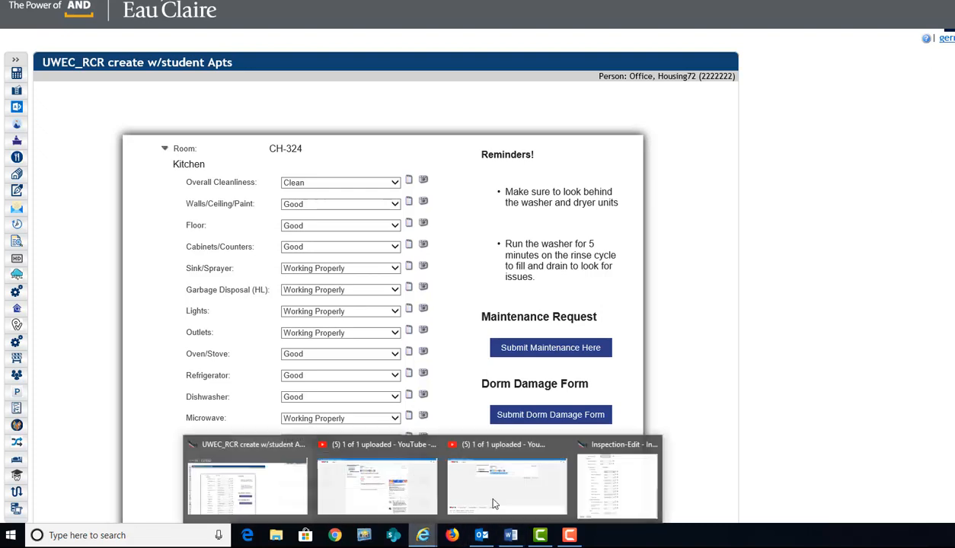
pyautogui.click(596, 470)
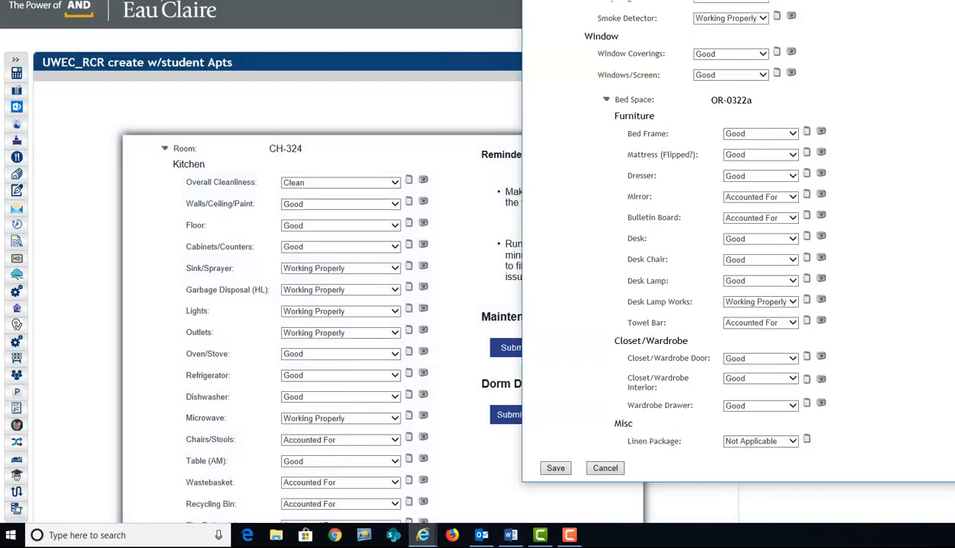
pyautogui.scroll(10, 651, 19)
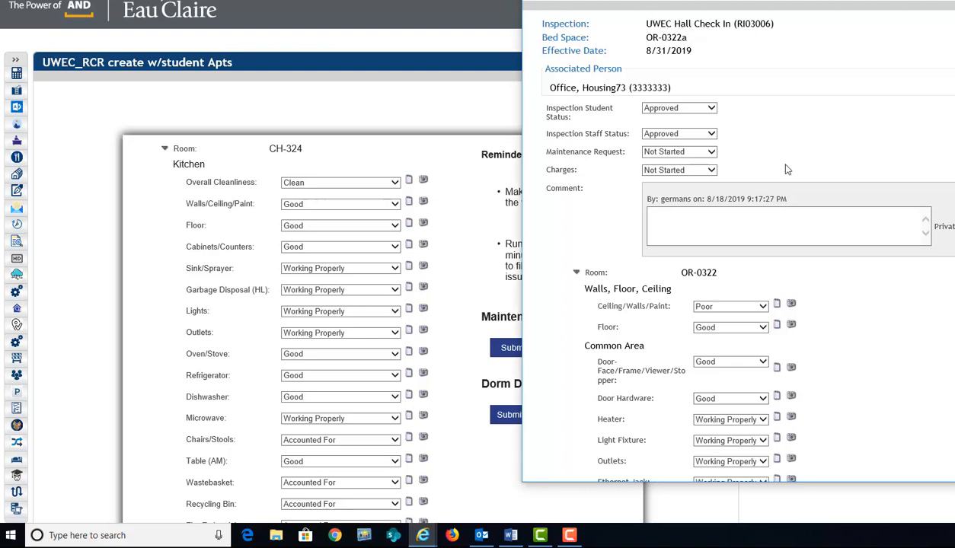
pyautogui.scroll(-2, 789, 163)
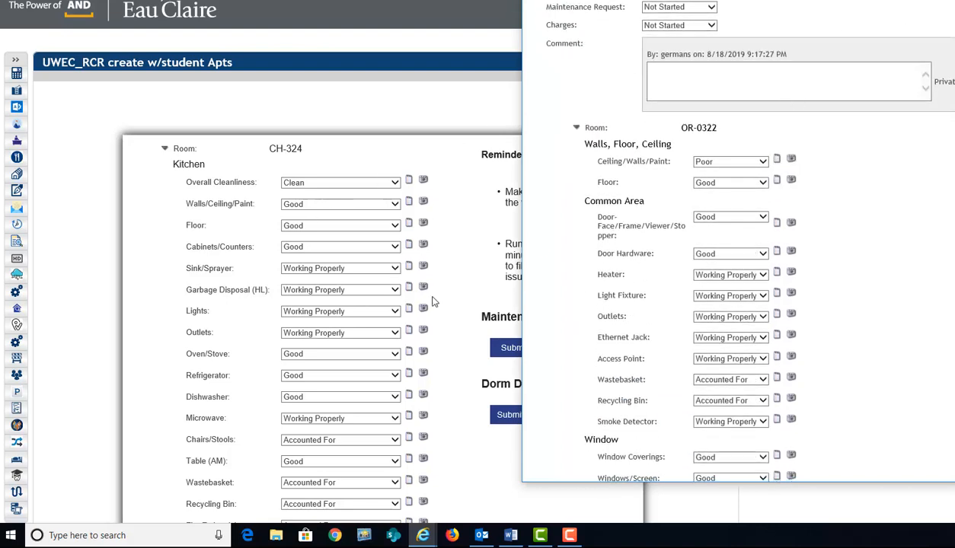
pyautogui.scroll(-4, 852, 301)
pyautogui.scroll(-2, 851, 301)
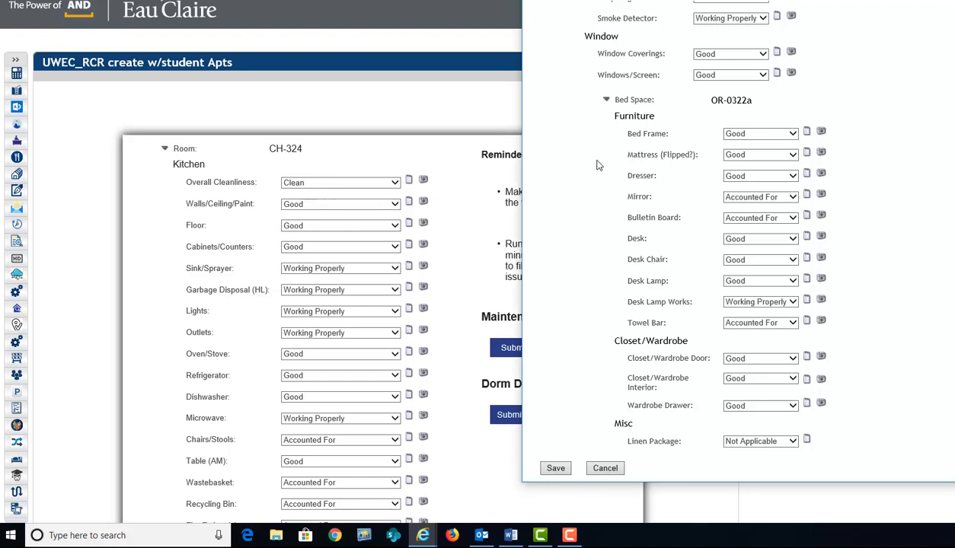
pyautogui.scroll(10, 628, 173)
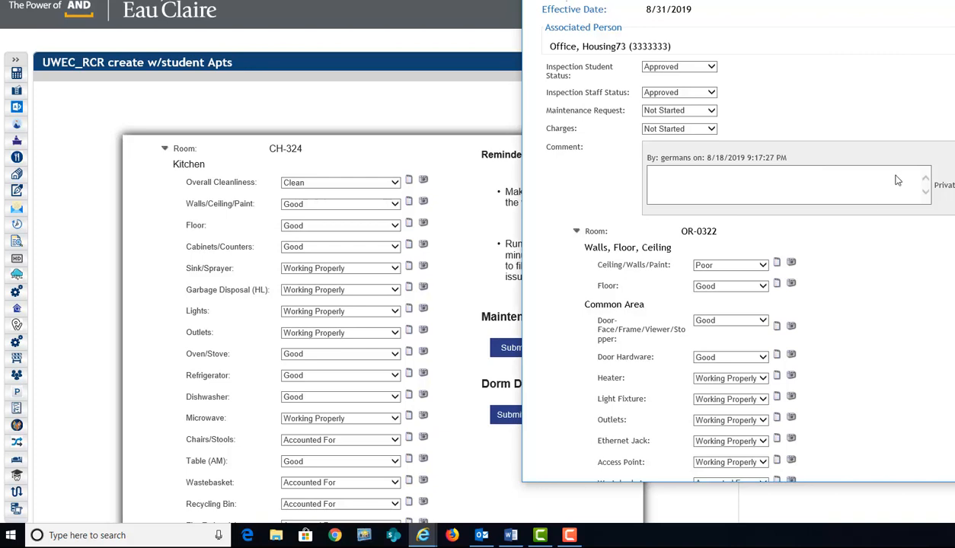
pyautogui.scroll(-7, 898, 180)
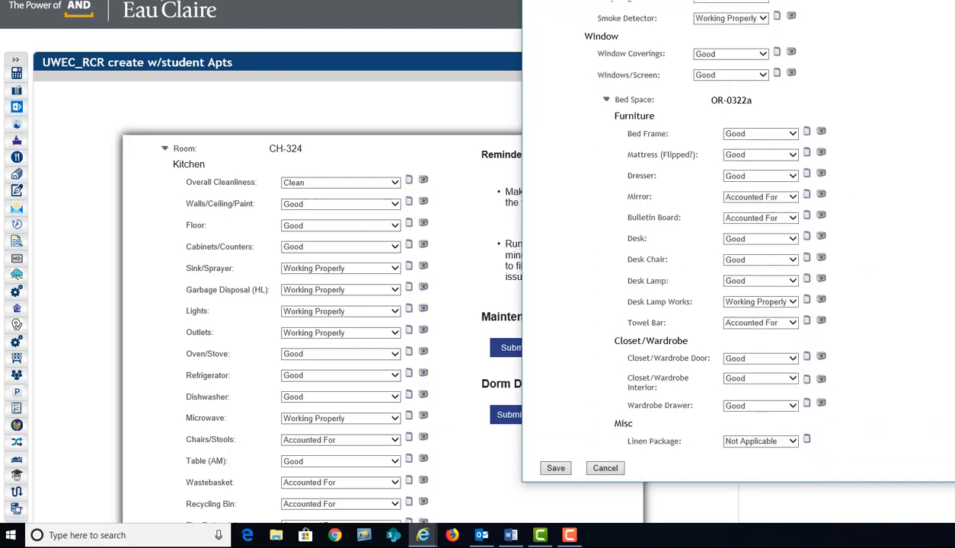
# Return to the CH-324 room condition report and set the kitchen's Oven/Stove to Damage Charge + Maintenance Request
pyautogui.click(500, 184)
pyautogui.scroll(-1, 343, 318)
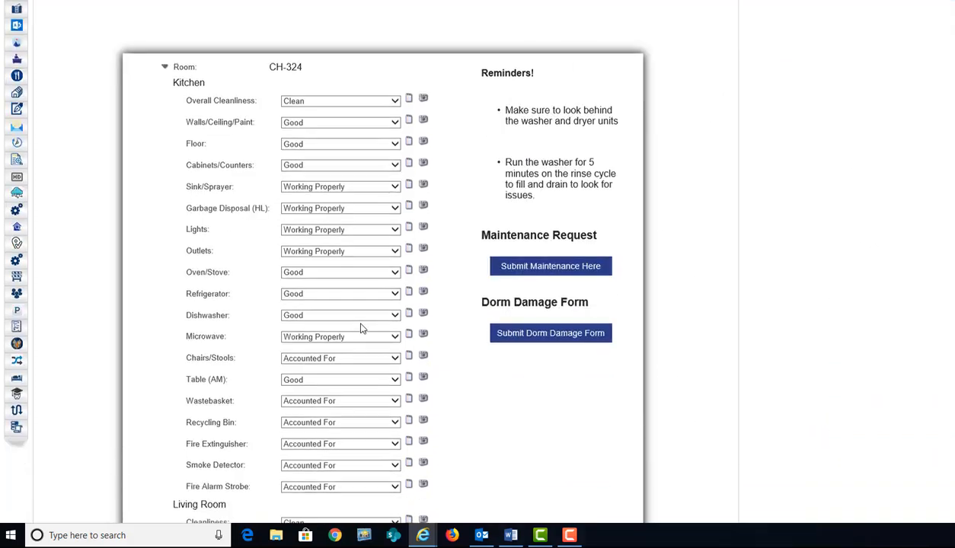
pyautogui.click(298, 271)
pyautogui.click(317, 294)
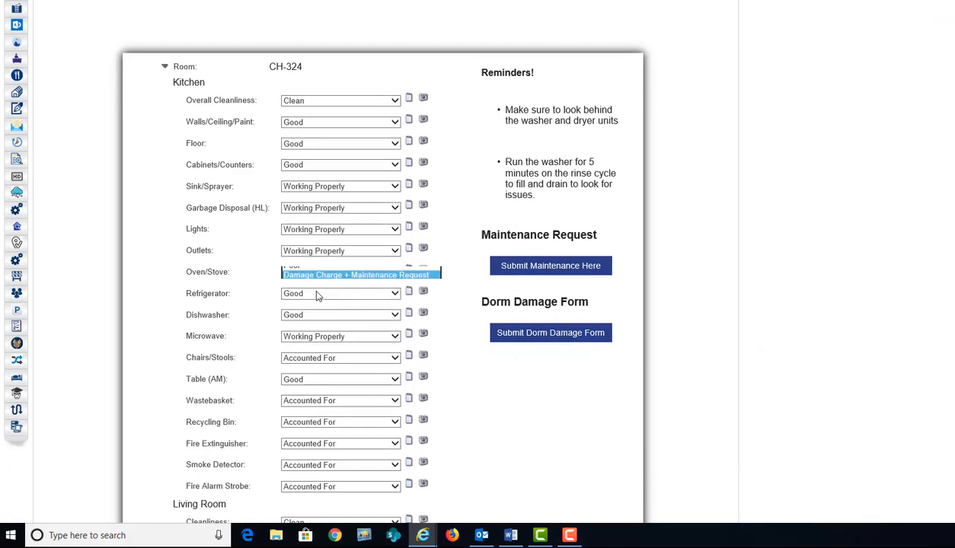
pyautogui.click(297, 402)
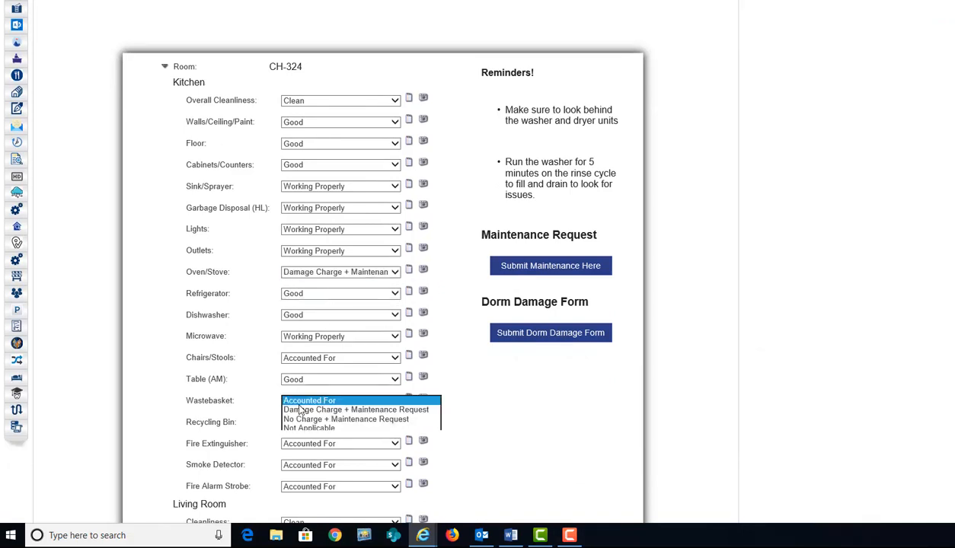
pyautogui.click(331, 420)
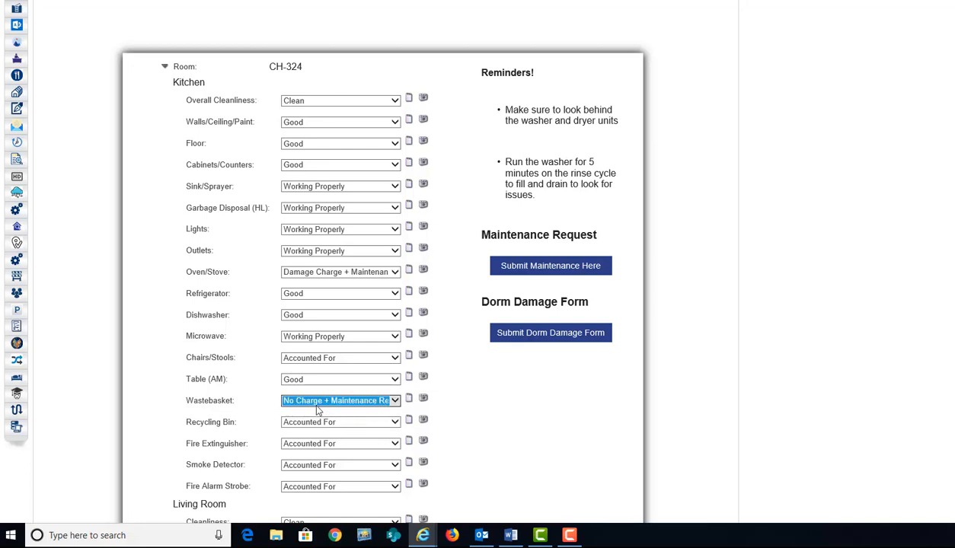
pyautogui.click(312, 401)
pyautogui.click(306, 378)
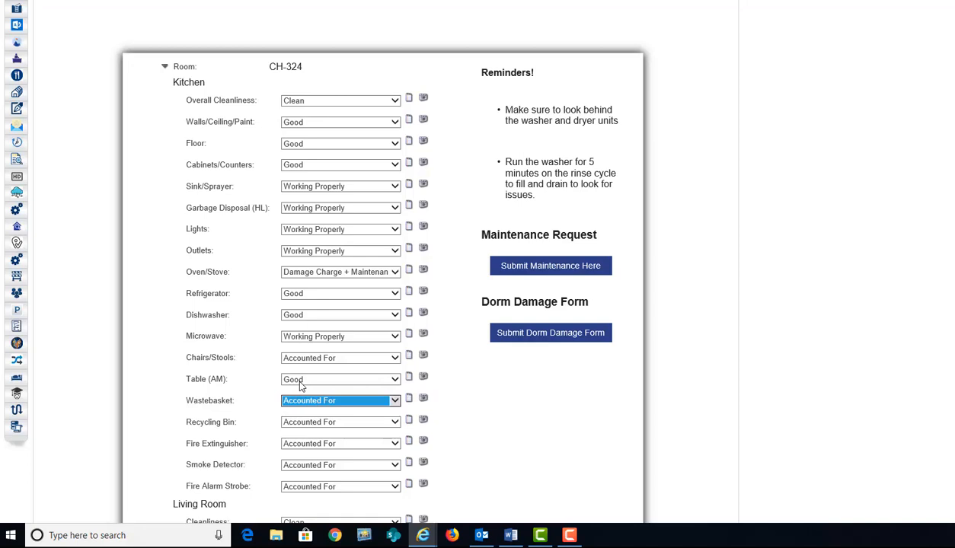
pyautogui.click(309, 380)
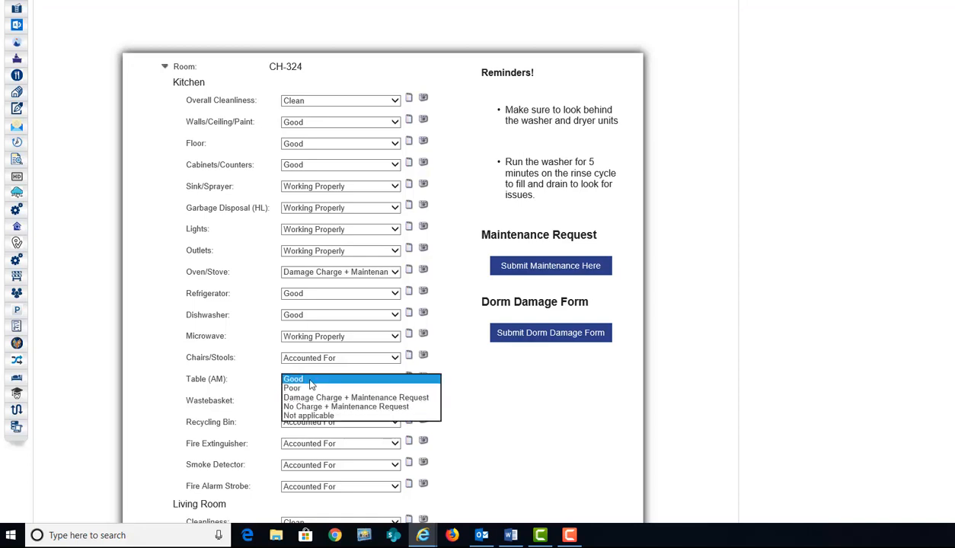
pyautogui.click(308, 380)
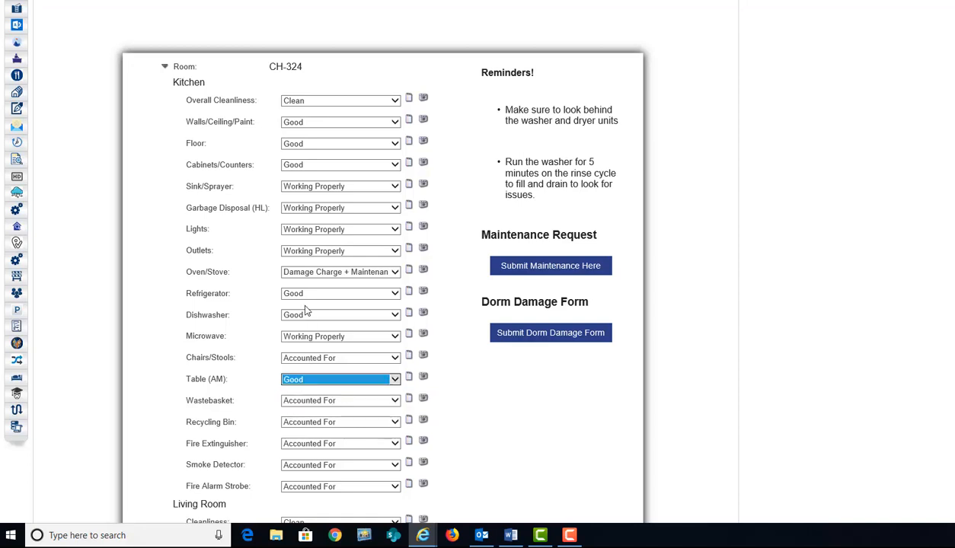
# Set the kitchen's Refrigerator to No Charge + Maintenance Request and open a new maintenance request
pyautogui.click(298, 294)
pyautogui.click(315, 321)
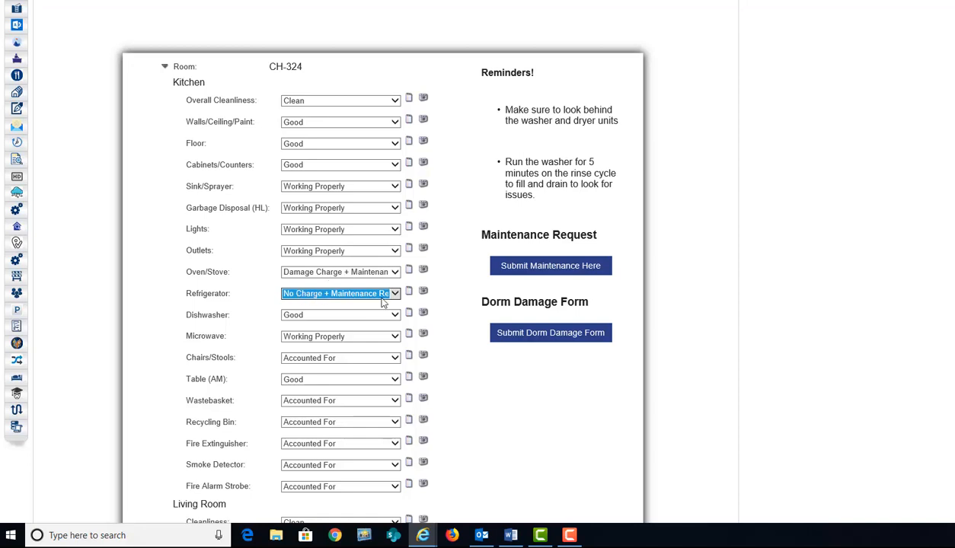
pyautogui.click(550, 272)
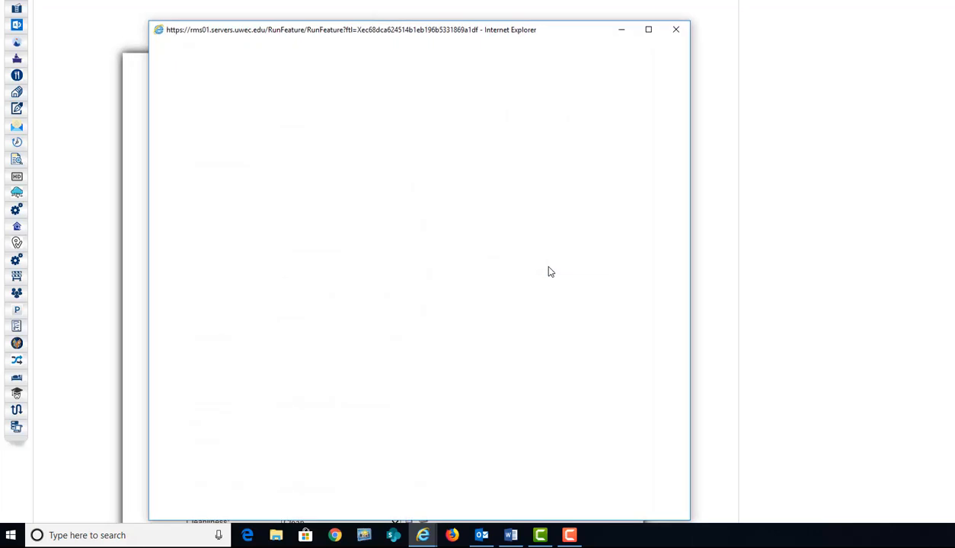
# Choose bed space CH-324a on Chancellors Hall's 3rd floor as the maintenance request's living area and continue to the details
pyautogui.click(363, 121)
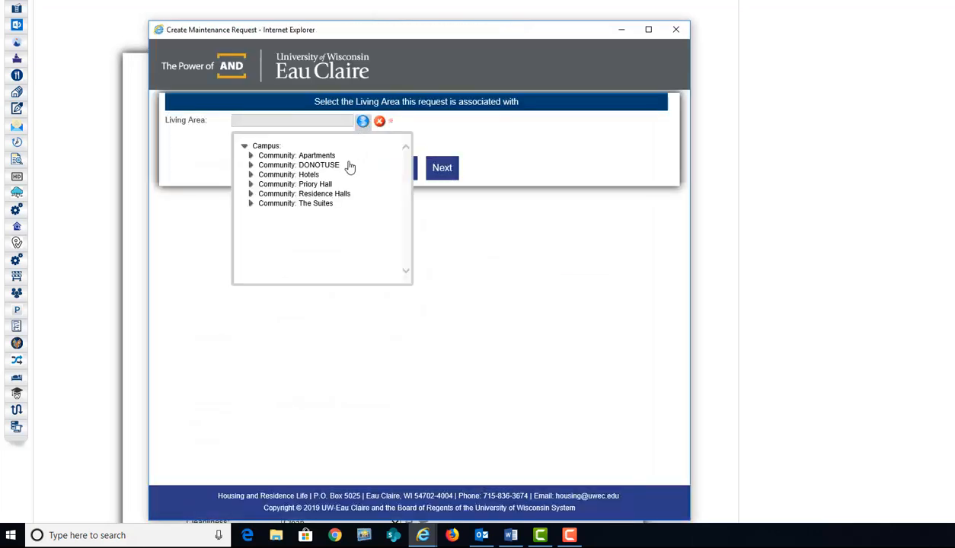
pyautogui.click(250, 155)
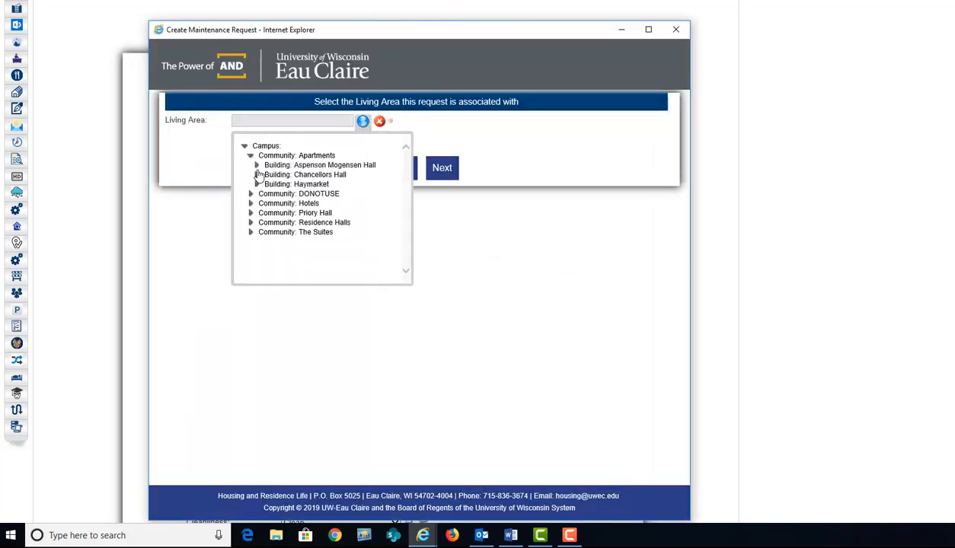
pyautogui.click(256, 175)
pyautogui.click(263, 204)
pyautogui.scroll(-1, 267, 216)
pyautogui.click(269, 183)
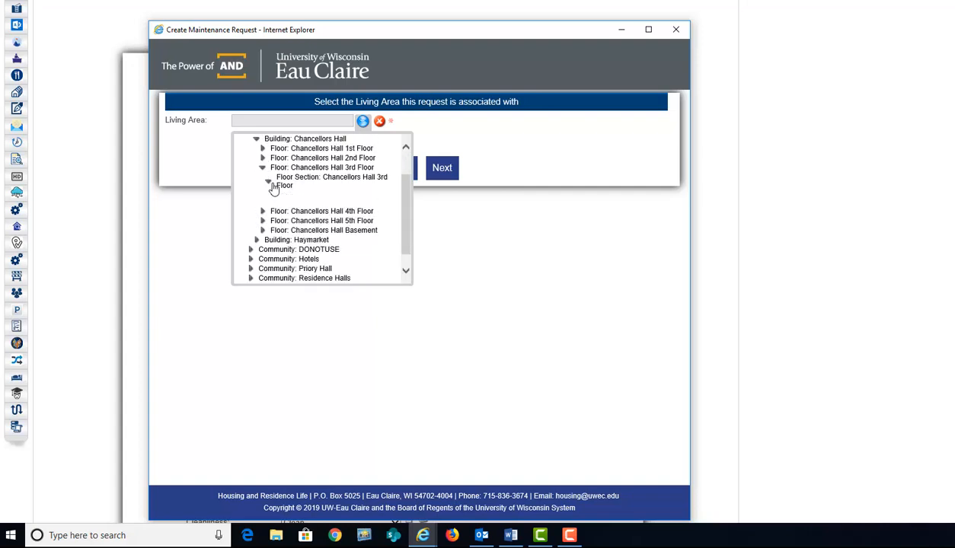
pyautogui.scroll(-6, 274, 195)
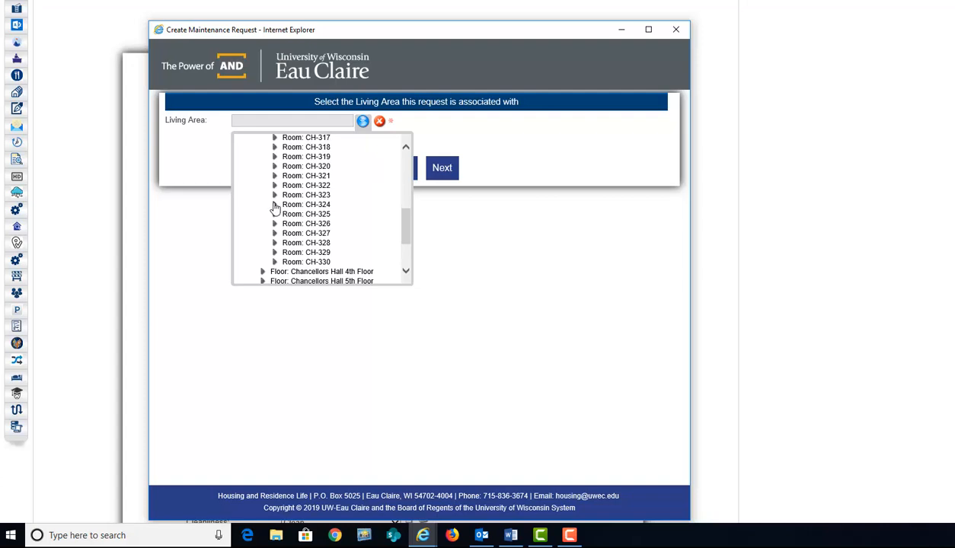
pyautogui.click(275, 205)
pyautogui.click(352, 215)
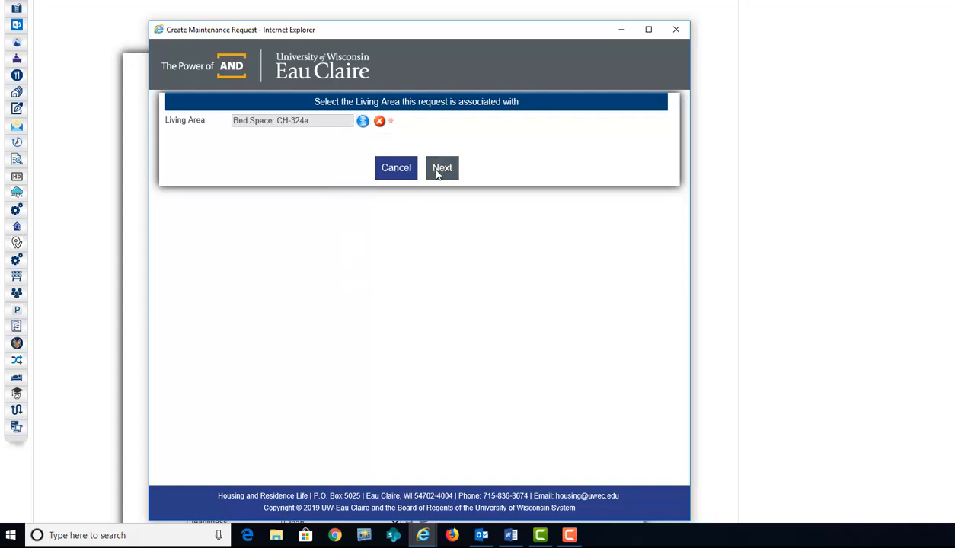
pyautogui.click(440, 169)
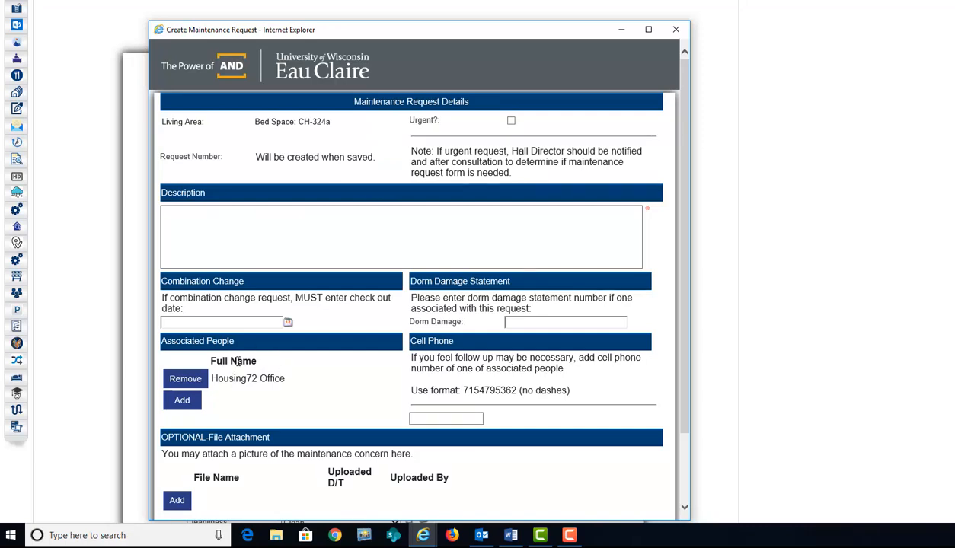
# Describe the problem as "refrigerator leaking water per account of studnet" and close the maintenance request form without submitting it
pyautogui.click(166, 218)
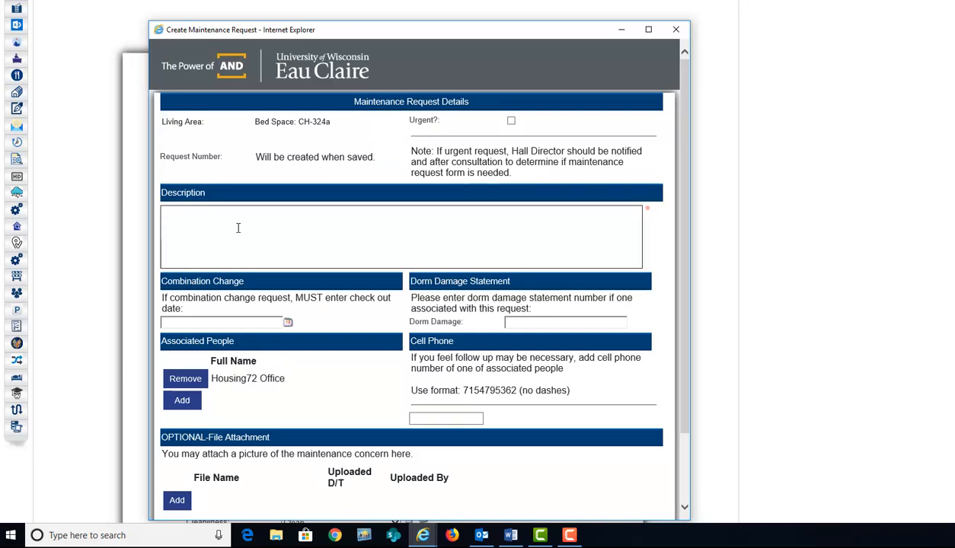
pyautogui.write('refrigerat')
pyautogui.write('tudnet')
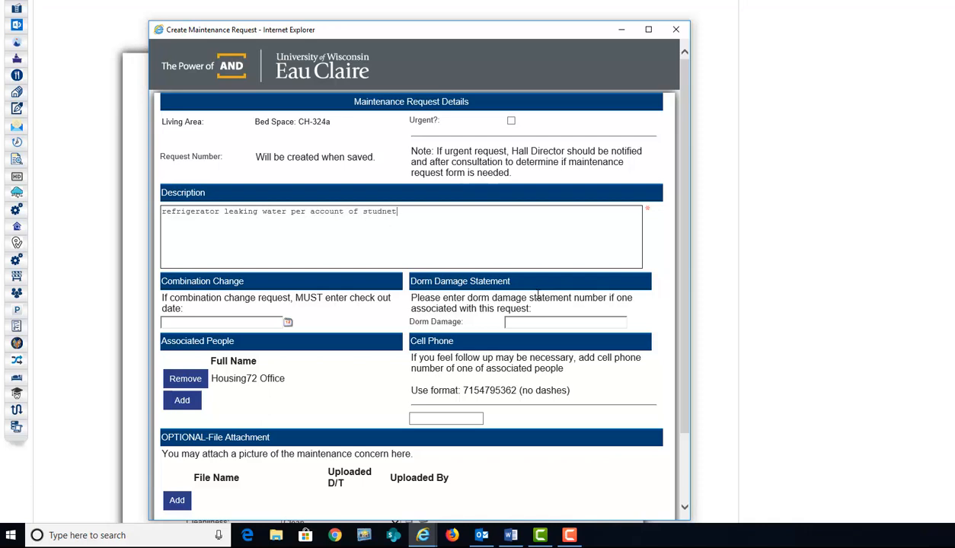
pyautogui.scroll(-2, 537, 297)
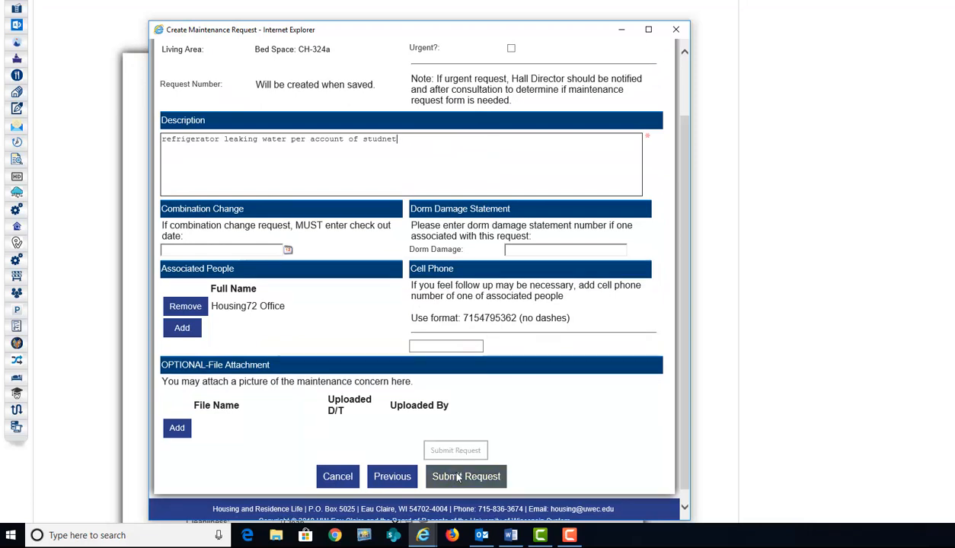
pyautogui.click(685, 33)
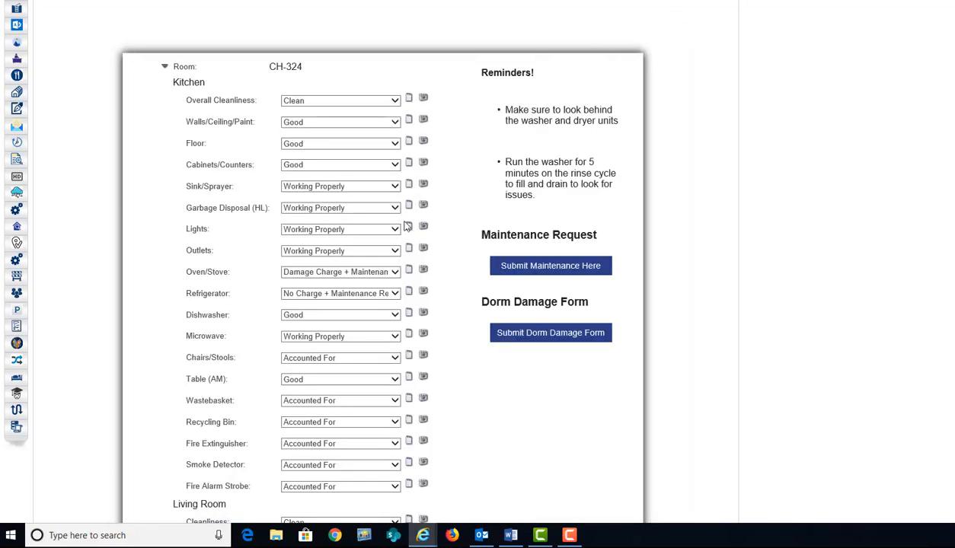
# Open and dismiss a blank maintenance request, and bring up the dorm damage form
pyautogui.click(545, 273)
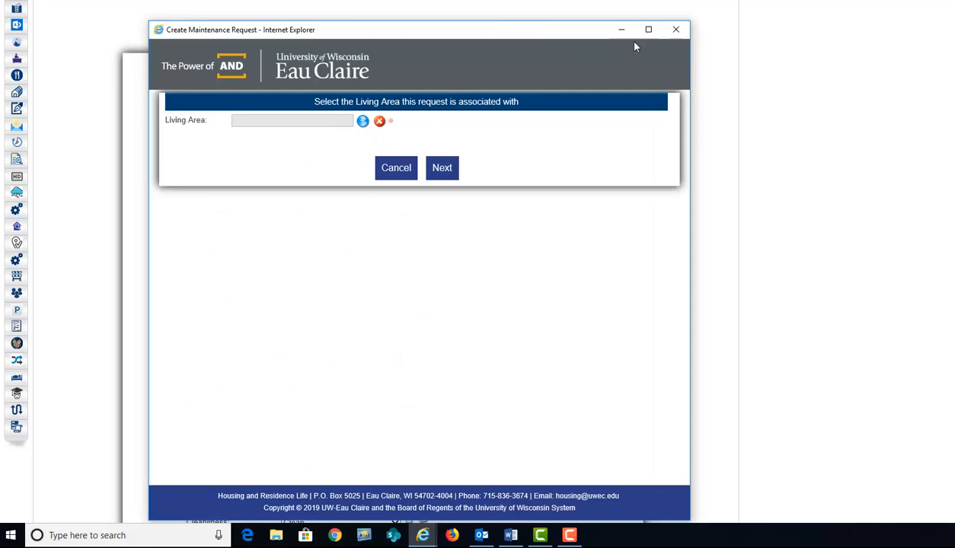
pyautogui.click(675, 32)
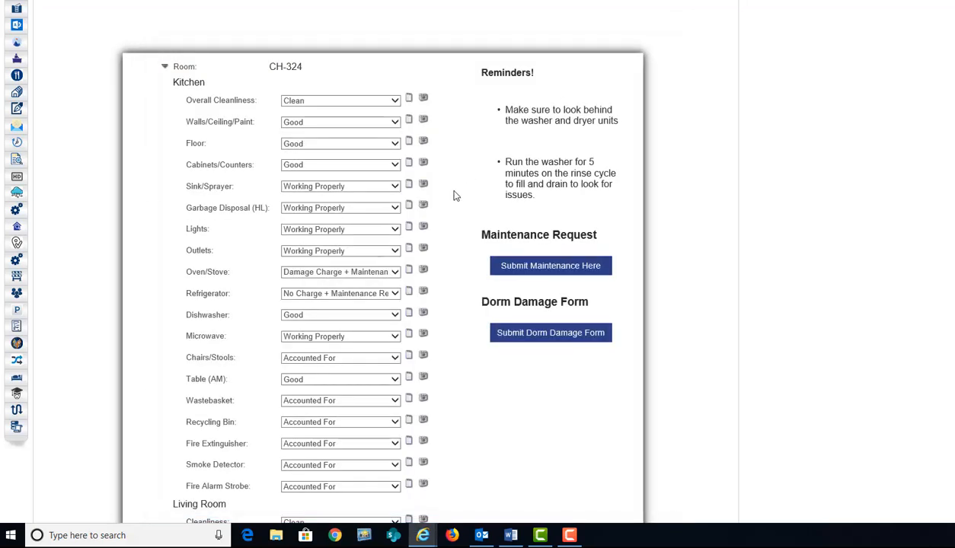
pyautogui.click(534, 330)
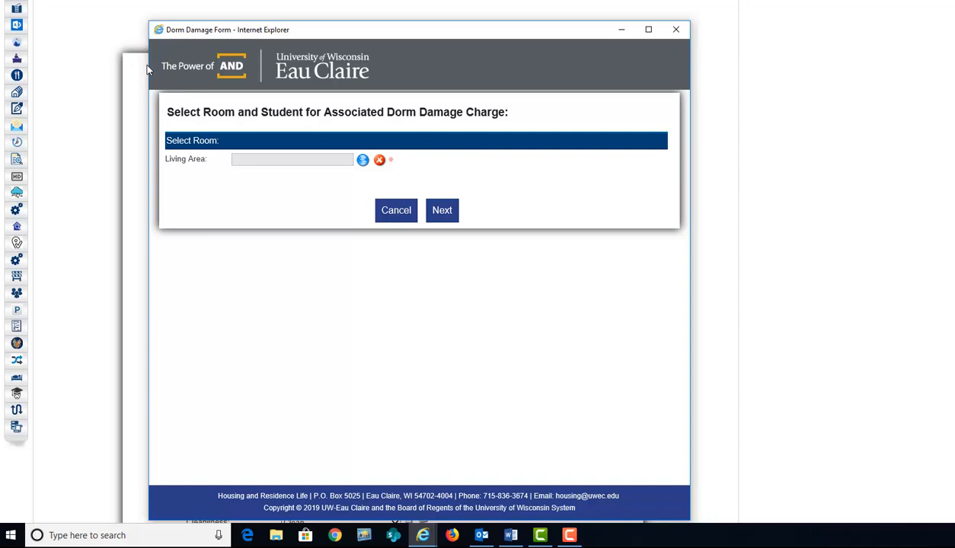
# Expand the navigation sidebar and examine the links under RCR + Check In/Out and Maintenance/Loft
pyautogui.scroll(1, 92, 42)
pyautogui.click(16, 63)
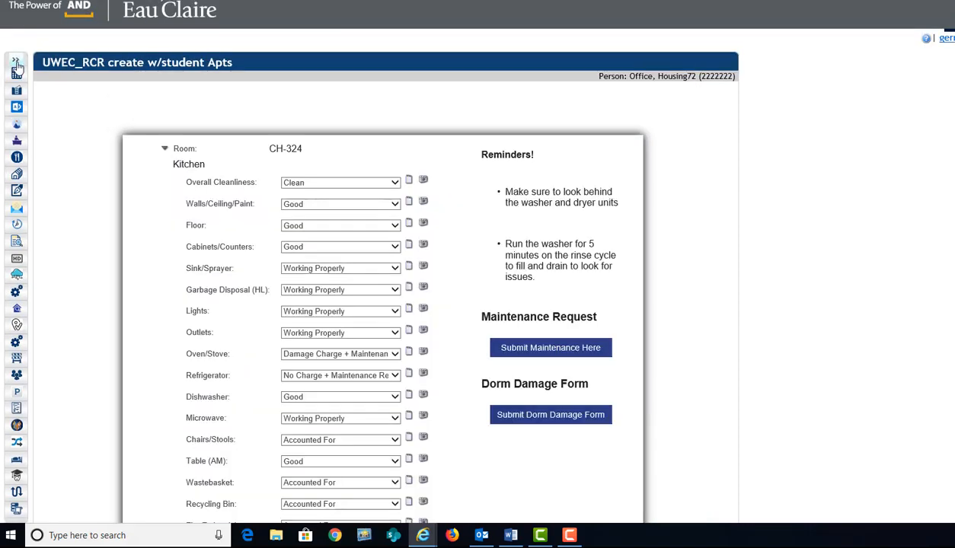
pyautogui.click(17, 65)
pyautogui.scroll(-3, 94, 130)
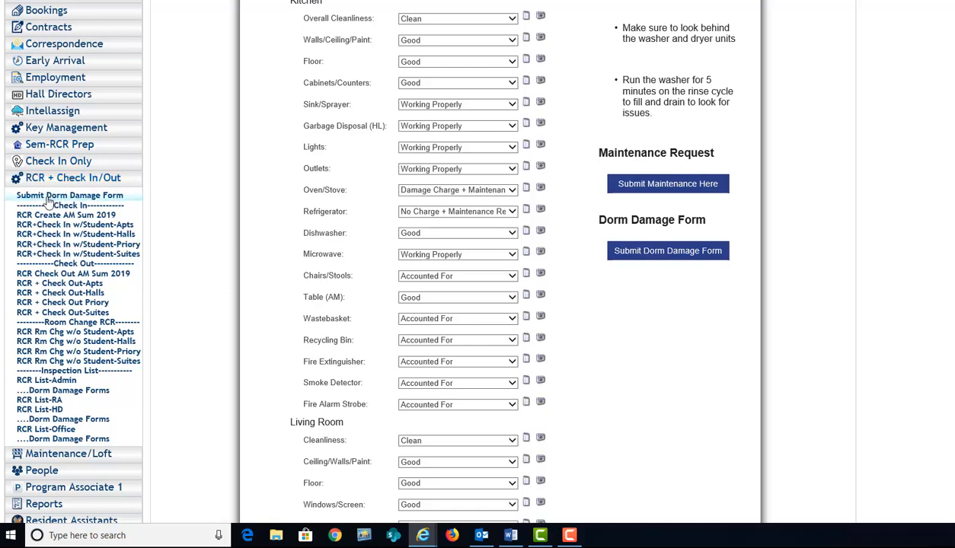
pyautogui.scroll(-2, 140, 205)
pyautogui.click(64, 293)
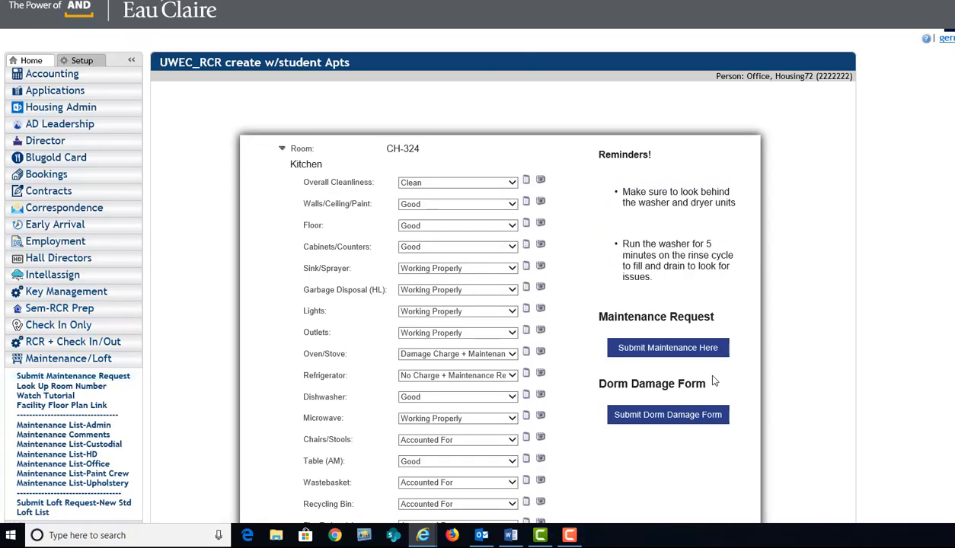
pyautogui.scroll(-1, 689, 350)
pyautogui.scroll(-1, 621, 266)
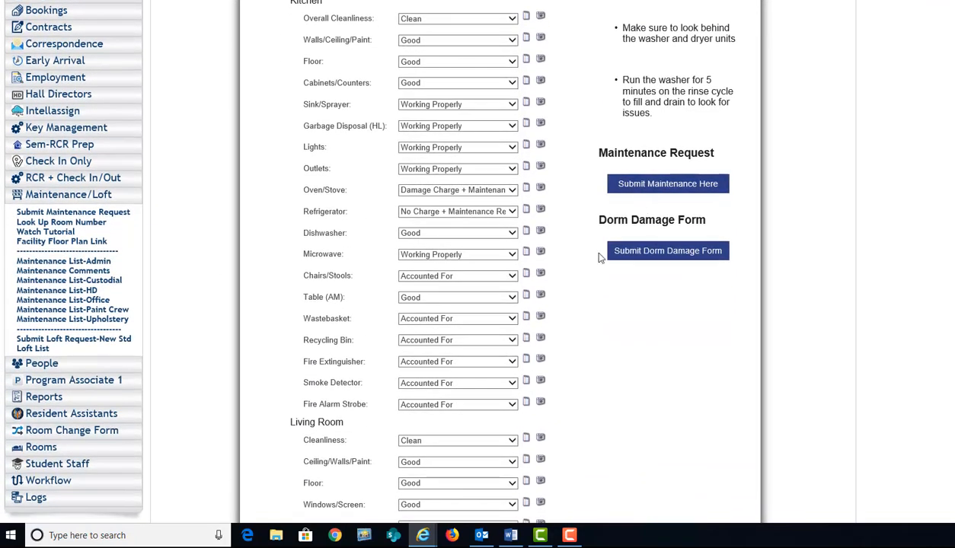
# Open the dorm damage form and choose room CH-324 on Chancellors Hall's 3rd floor as the living area
pyautogui.click(646, 251)
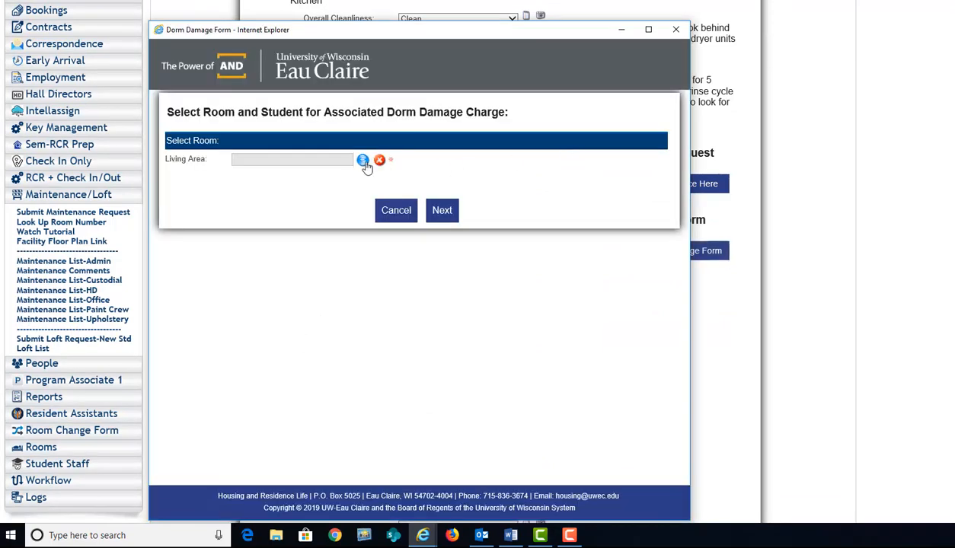
pyautogui.click(362, 160)
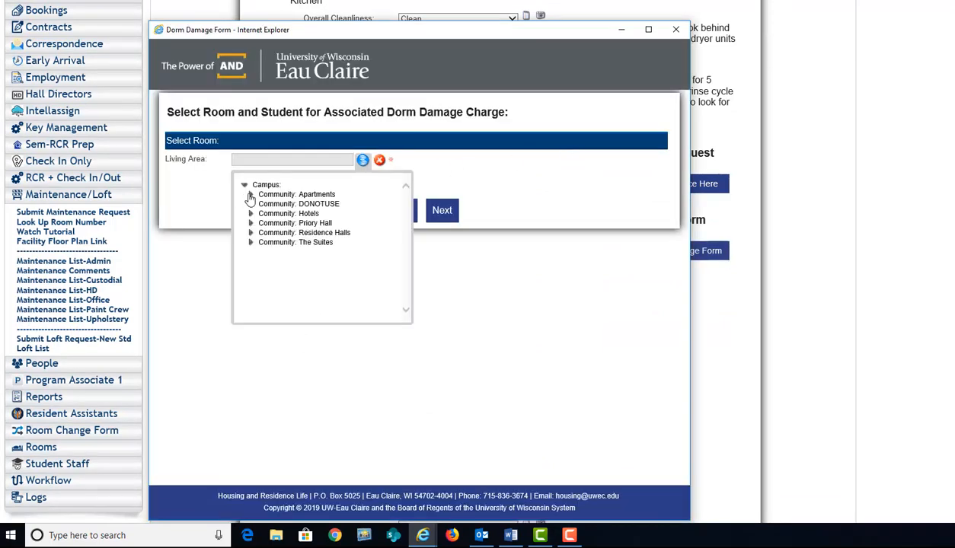
pyautogui.click(250, 195)
pyautogui.click(257, 214)
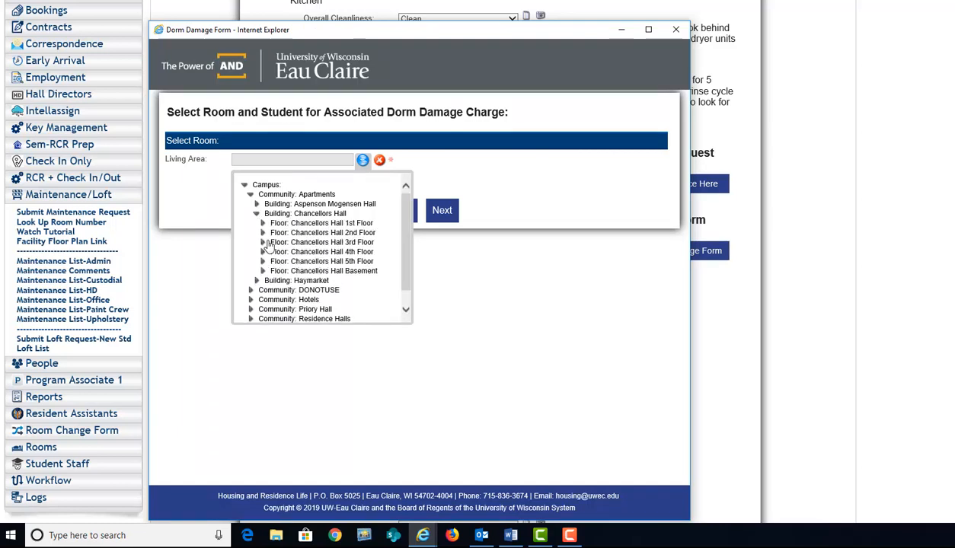
pyautogui.click(262, 242)
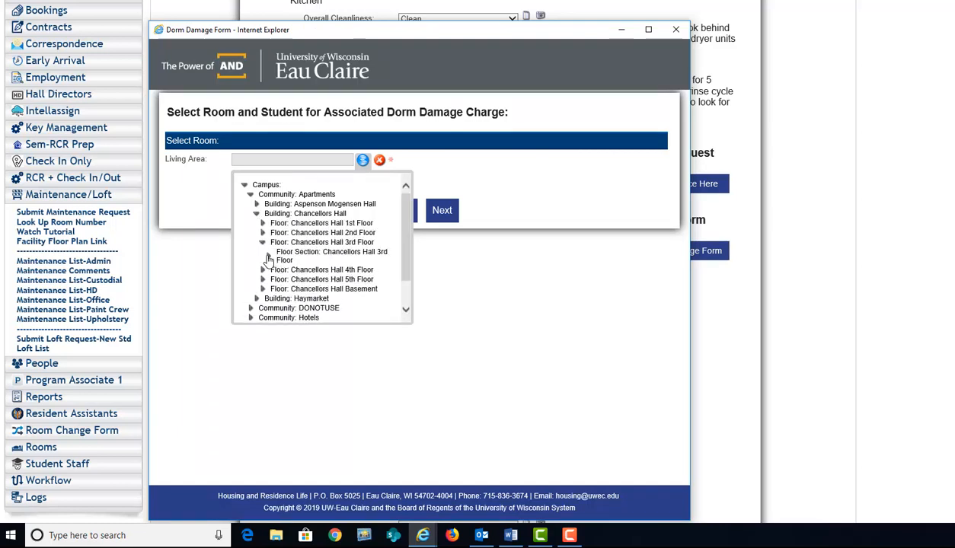
pyautogui.click(269, 257)
pyautogui.scroll(-3, 320, 266)
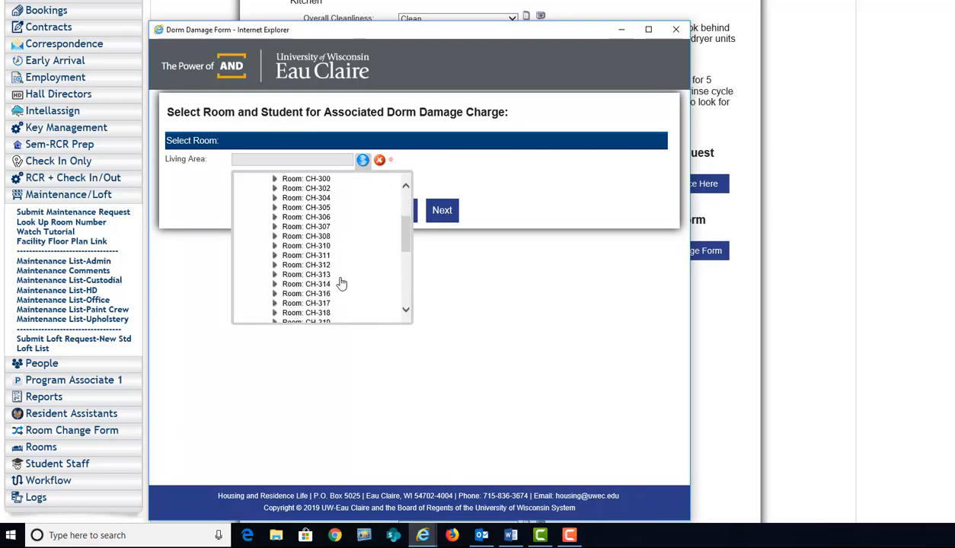
pyautogui.scroll(-3, 335, 286)
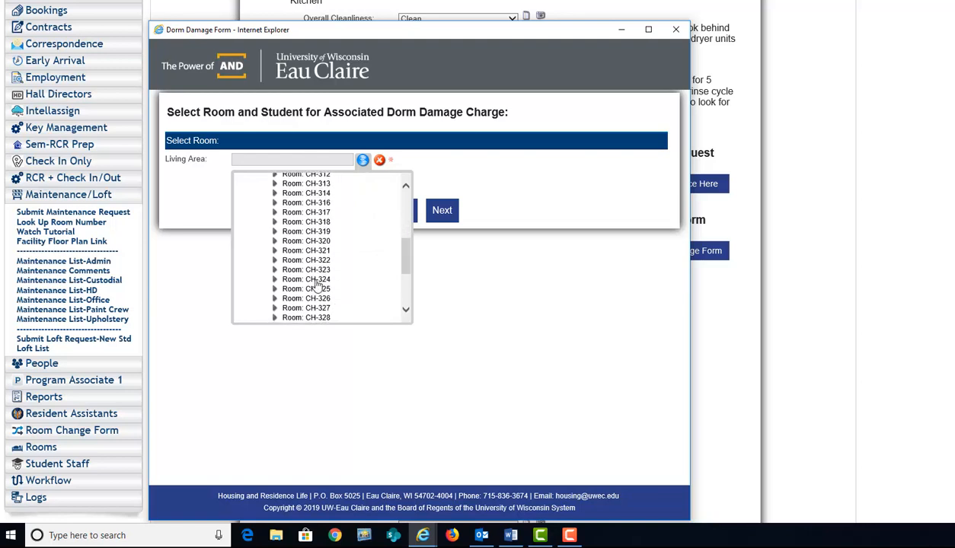
pyautogui.click(316, 279)
# Narrow the dorm damage form's living area to bed space CH-324a and continue to the charge details
pyautogui.click(364, 162)
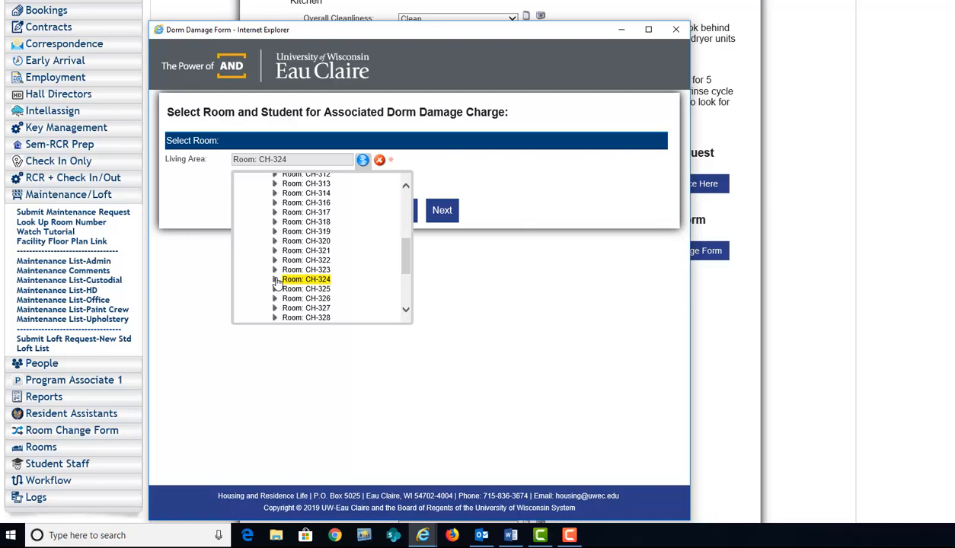
pyautogui.click(276, 281)
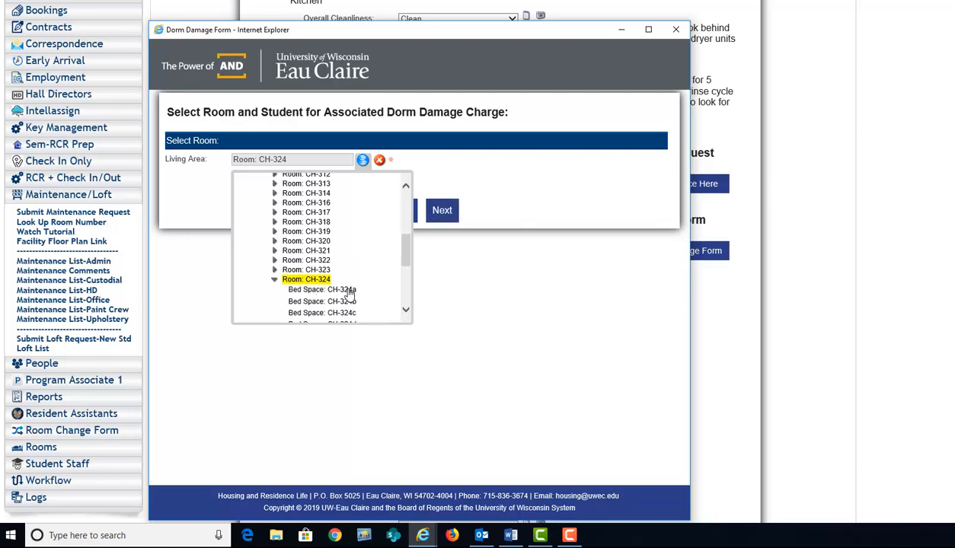
pyautogui.click(342, 291)
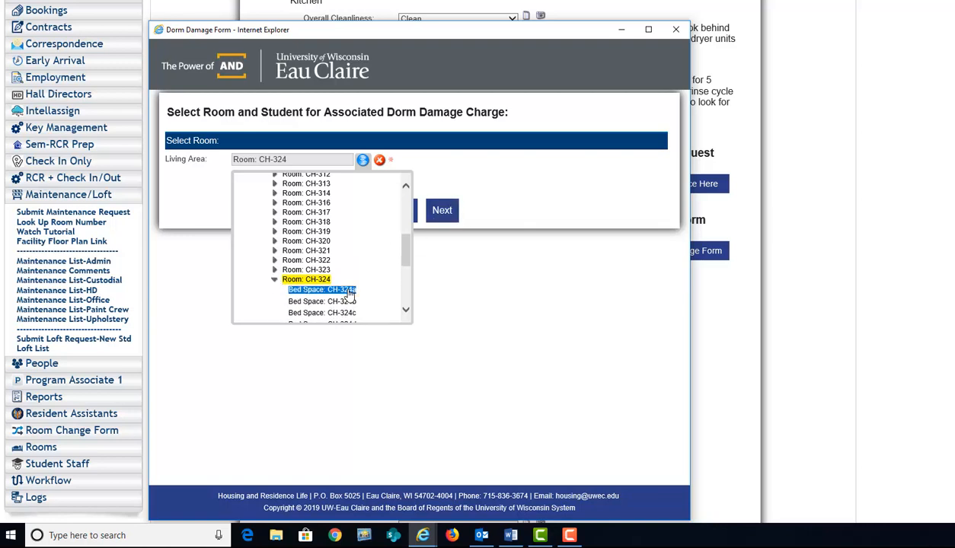
pyautogui.click(443, 210)
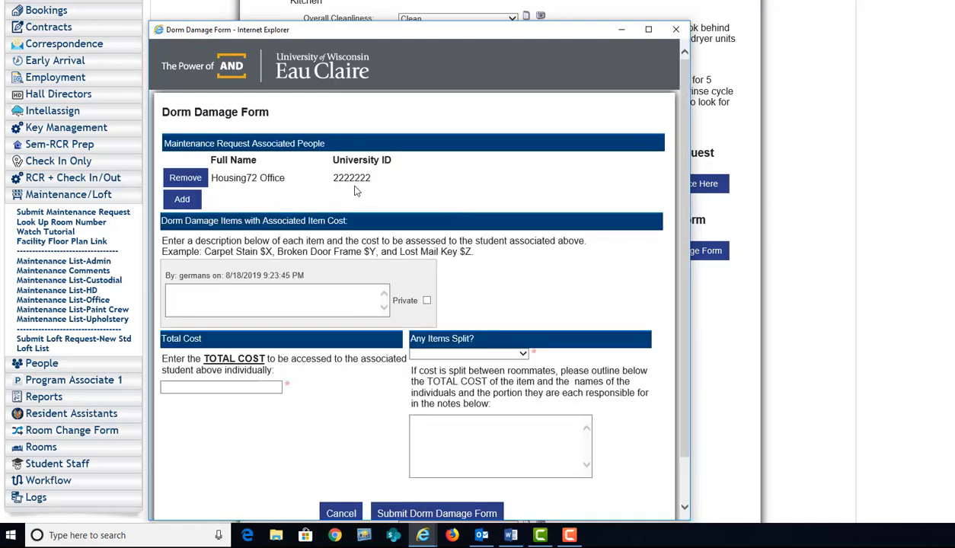
# List the dorm damage items as "Carpet Cleaning $100" and "Mailbox Key and tag $10" on separate lines
pyautogui.click(218, 297)
pyautogui.write('Carpet Cleaning')
pyautogui.press('BackSpace')
pyautogui.press('BackSpace')
pyautogui.write('$10.0')
pyautogui.press('BackSpace')
pyautogui.press('BackSpace')
pyautogui.press('BackSpace')
pyautogui.press('BackSpace')
pyautogui.press('BackSpace')
pyautogui.write('$100 Mailbox Ke')
pyautogui.write('y and tage')
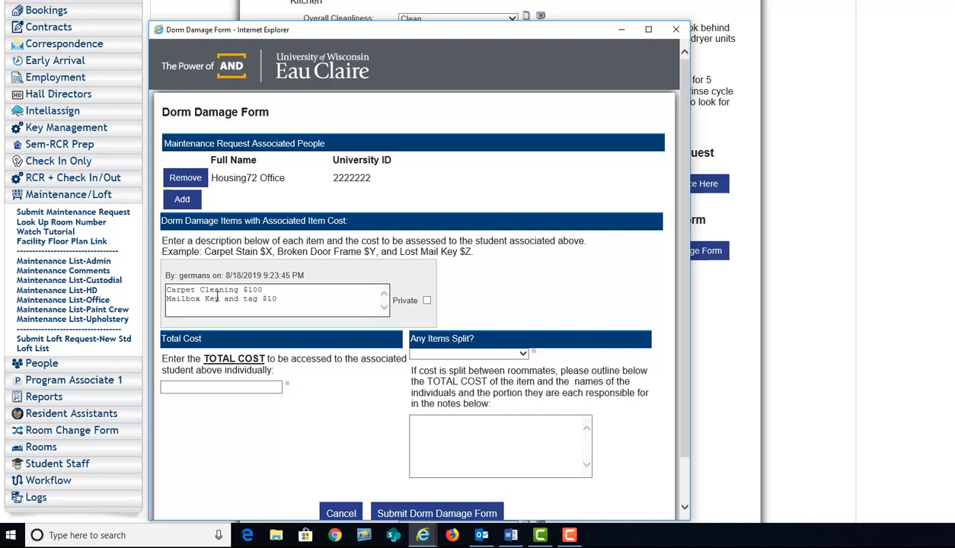
# Set the student's total cost to $110 and answer Yes to whether any items are split
pyautogui.click(216, 388)
pyautogui.write('$110')
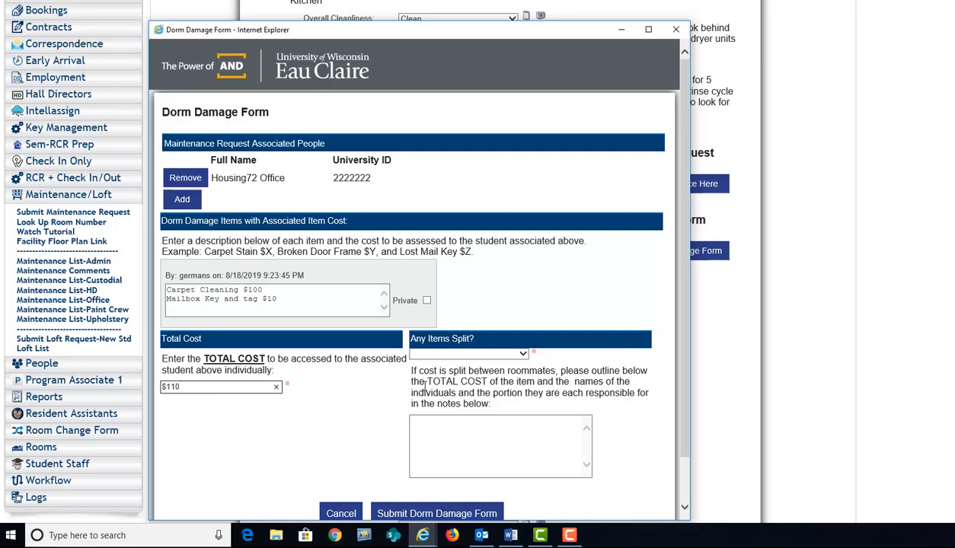
pyautogui.click(434, 353)
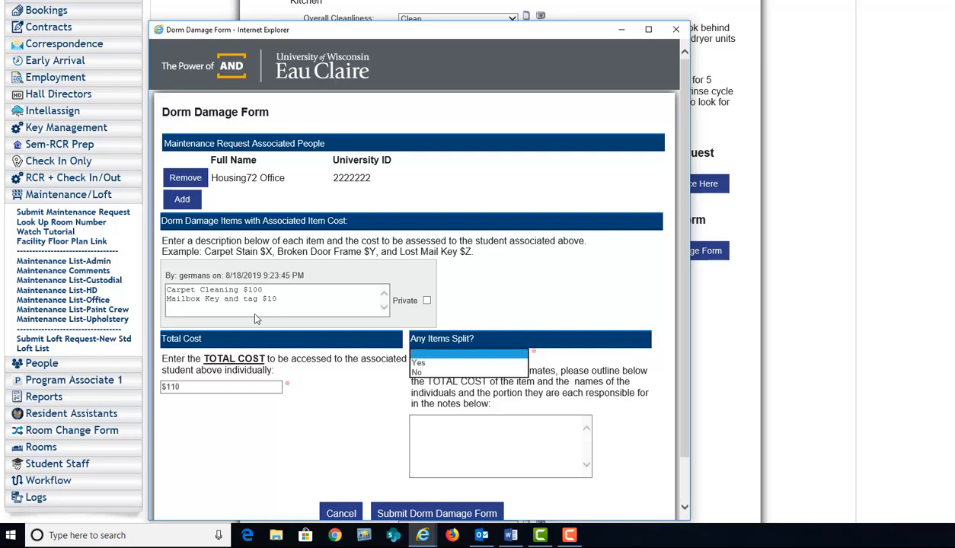
pyautogui.click(423, 373)
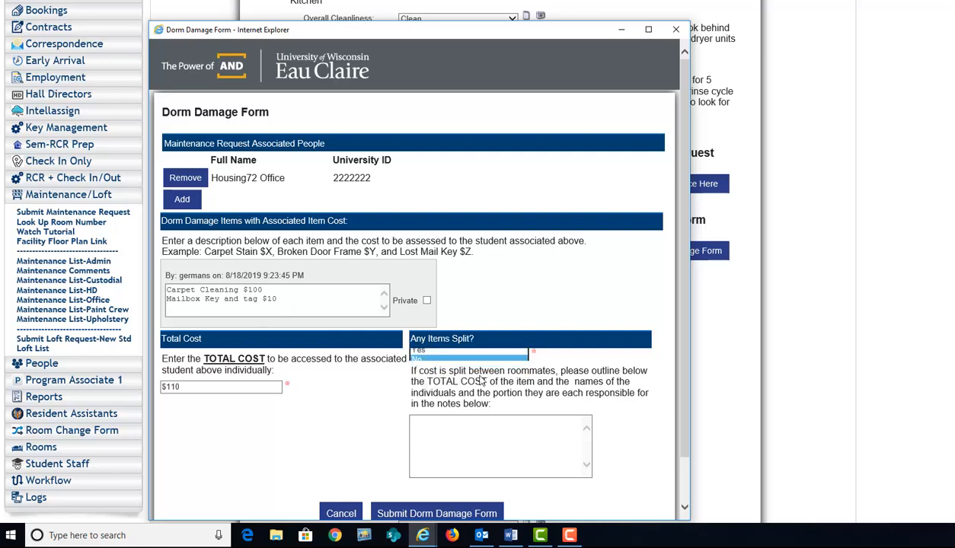
pyautogui.click(444, 366)
pyautogui.click(440, 354)
pyautogui.click(414, 335)
# Note a carpet cleaning split of $100 each for the roommate and the student, total fee $200, and close the damage form without submitting
pyautogui.click(419, 427)
pyautogui.write('Carpet cleaning Joey $1000 an')
pyautogui.press('BackSpace')
pyautogui.press('BackSpace')
pyautogui.write('a')
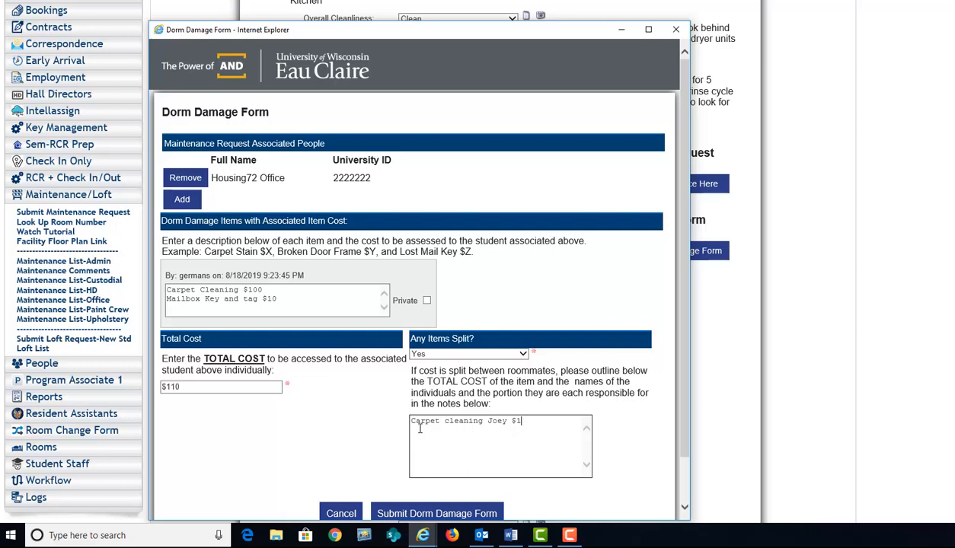
pyautogui.write(' and Hosuin')
pyautogui.press('BackSpace')
pyautogui.press('BackSpace')
pyautogui.press('BackSpace')
pyautogui.press('BackSpace')
pyautogui.write('using 72 has $1000')
pyautogui.press('BackSpace')
pyautogui.press('BackSpace')
pyautogui.press('BackSpace')
pyautogui.press('BackSpace')
pyautogui.press('BackSpace')
pyautogui.press('BackSpace')
pyautogui.write('0 tt')
pyautogui.press('BackSpace')
pyautogui.press('BackSpace')
pyautogui.press('BackSpace')
pyautogui.press('BackSpace')
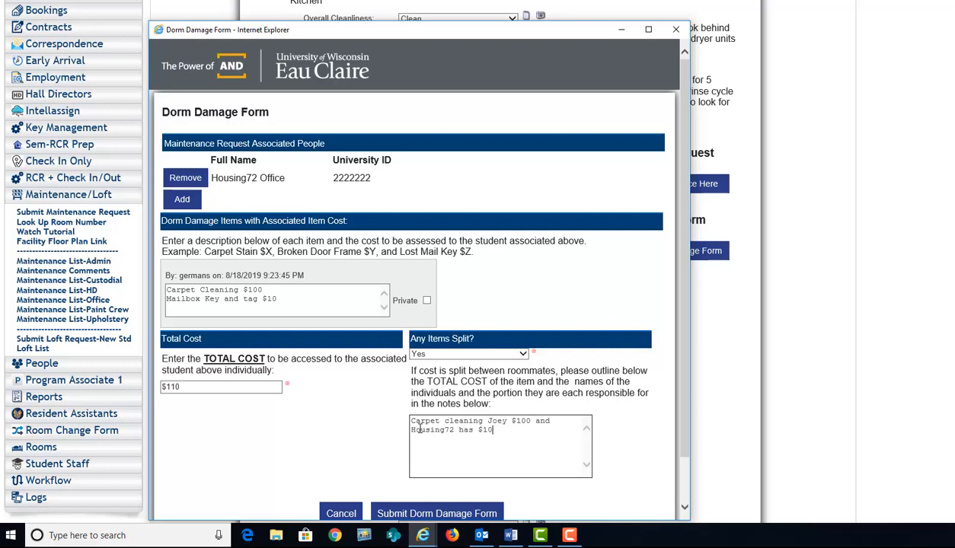
pyautogui.write('total fee is $200.')
pyautogui.scroll(-1, 457, 441)
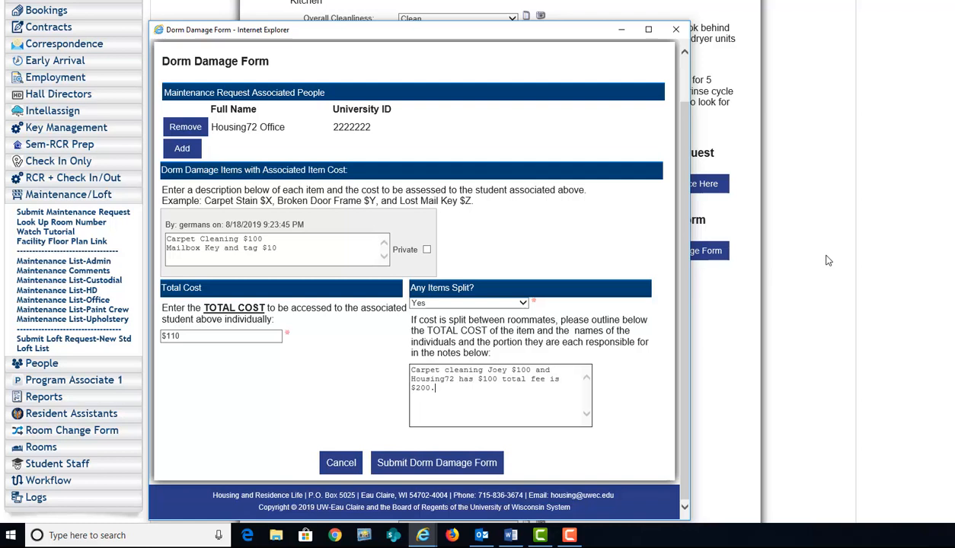
pyautogui.click(674, 29)
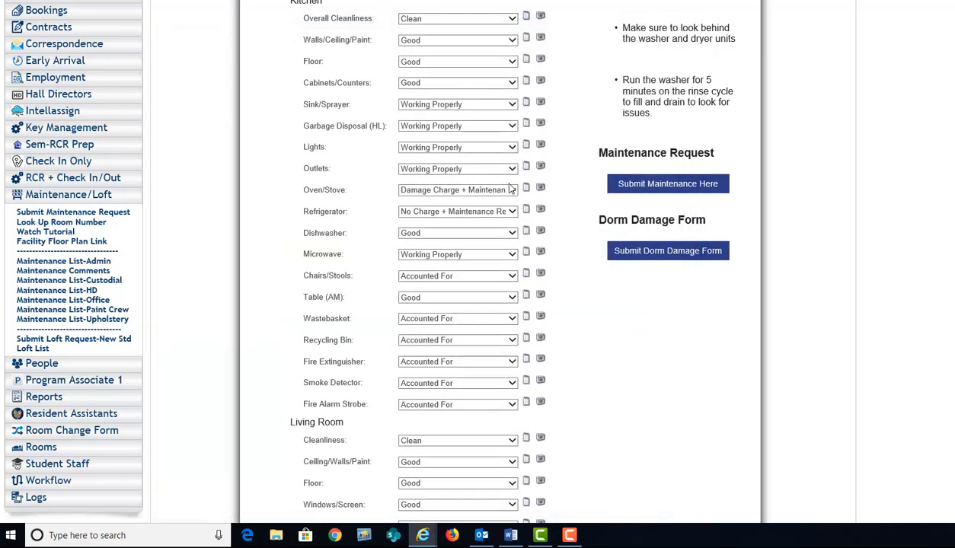
# Expand the RCR + Check In/Out links in the site navigation
pyautogui.scroll(3, 242, 186)
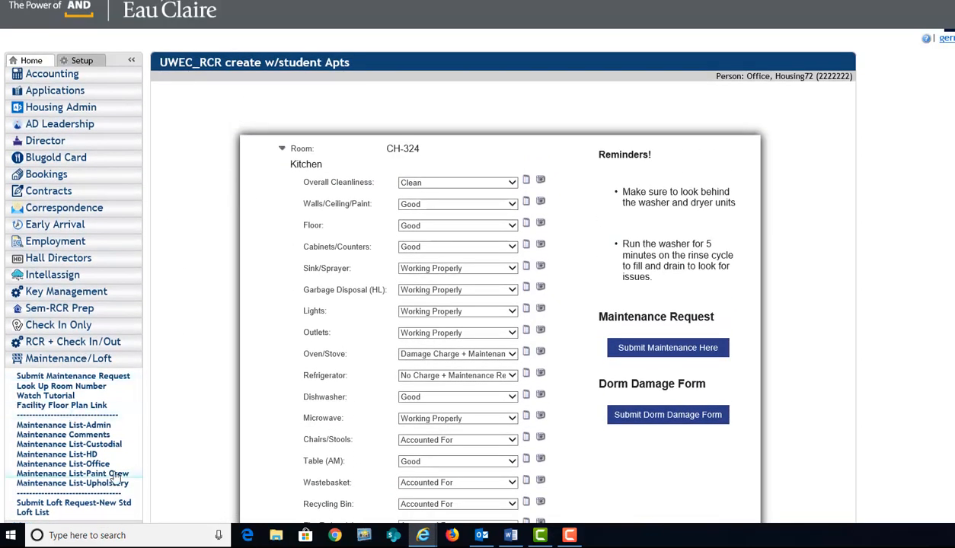
pyautogui.click(100, 341)
pyautogui.scroll(-2, 54, 278)
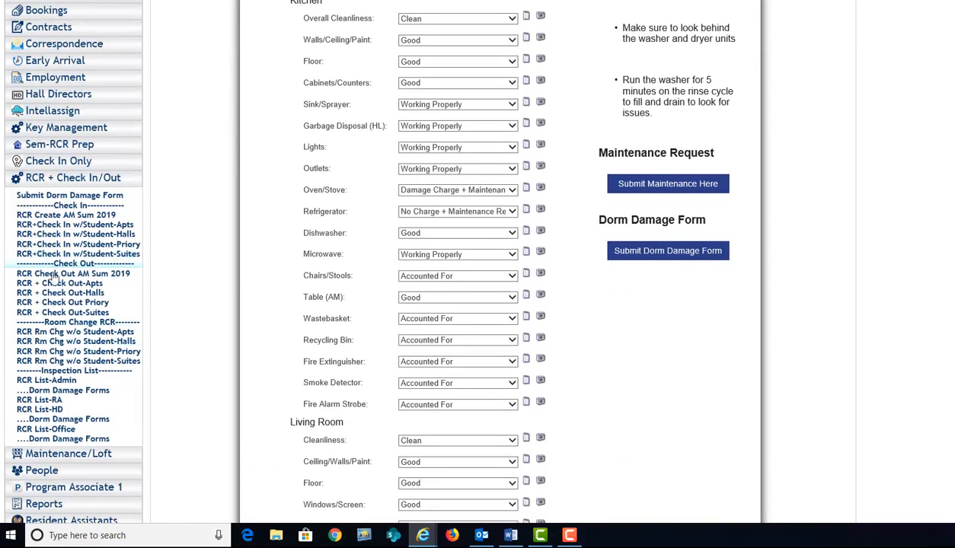